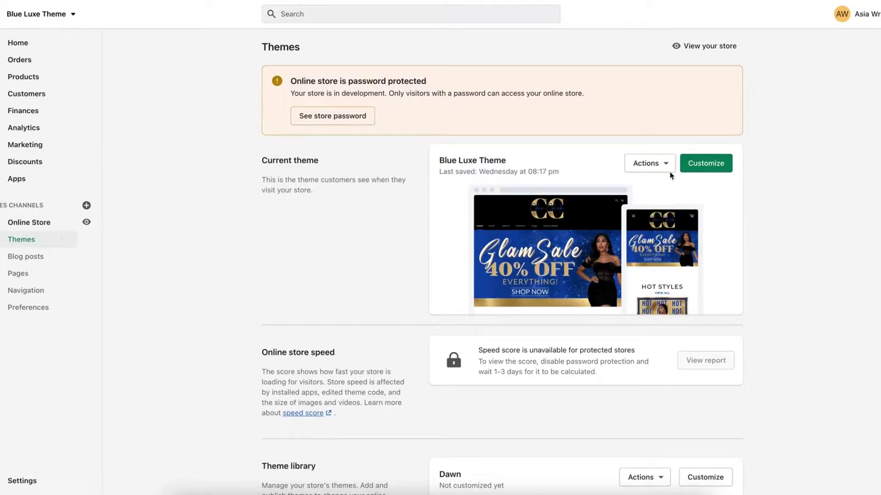
- Open the Blue Luxe Theme for customization and look through the whole home page preview
click(710, 166)
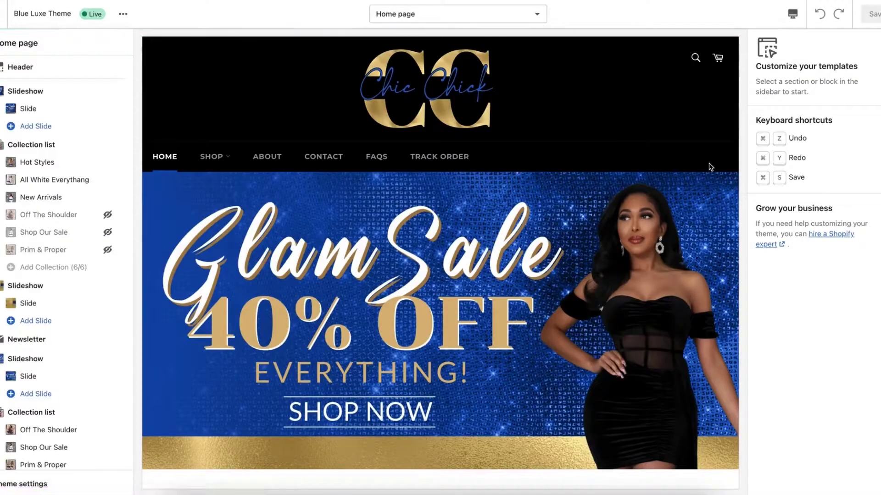
scroll(477, 253, down, 20)
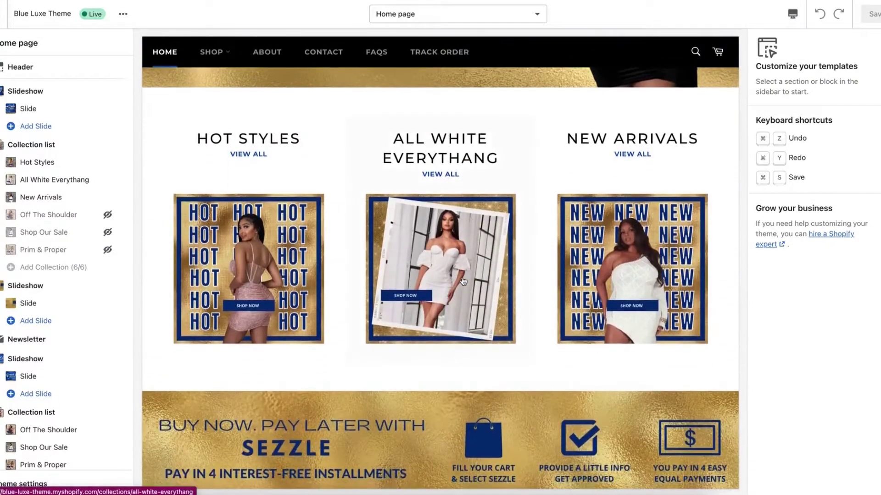
scroll(463, 281, up, 20)
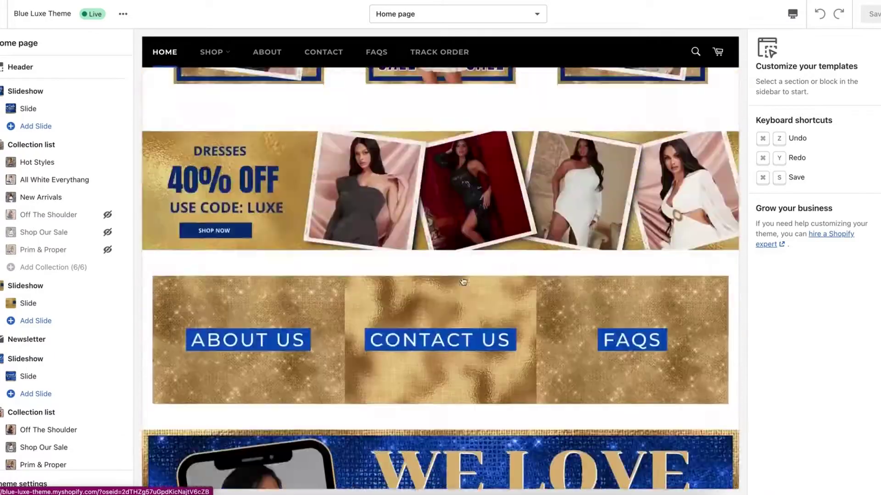
scroll(463, 281, down, 15)
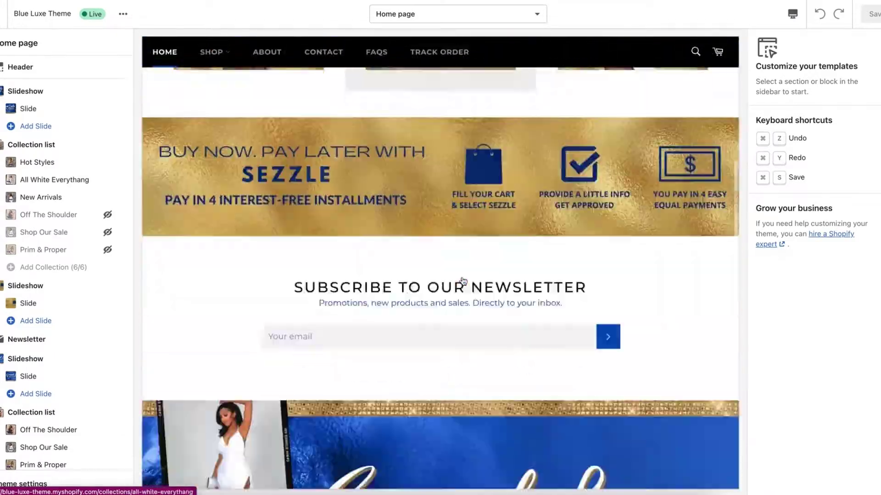
scroll(464, 281, down, 5)
scroll(462, 280, up, 15)
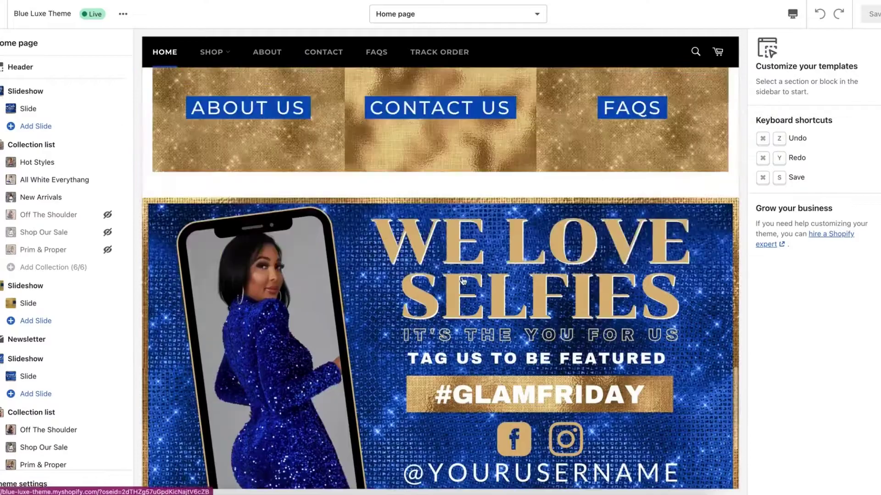
scroll(463, 281, up, 5)
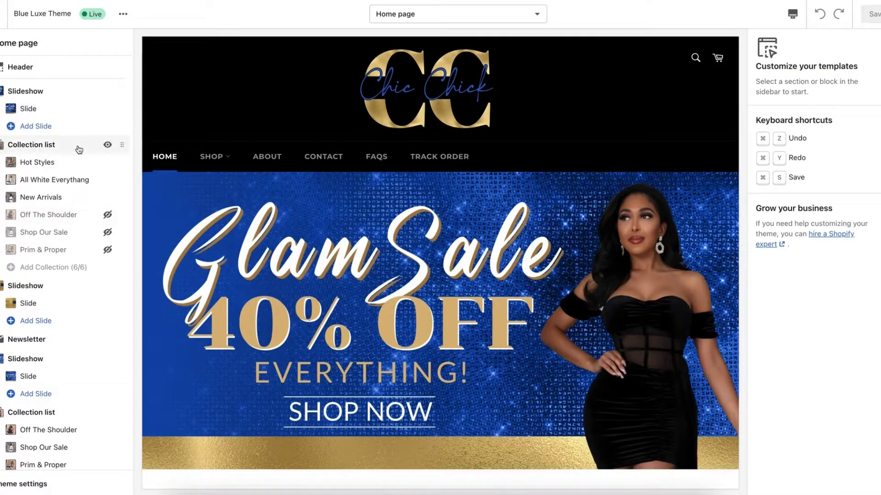
- Examine the two rows of featured collections and the banners between them in the home page preview
scroll(119, 250, down, 1)
scroll(118, 222, up, 1)
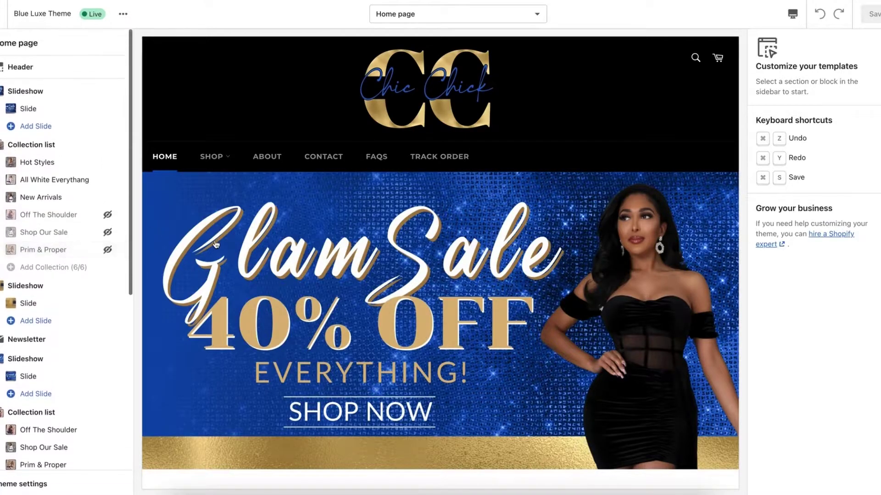
scroll(216, 243, down, 10)
scroll(216, 244, up, 4)
scroll(216, 244, up, 1)
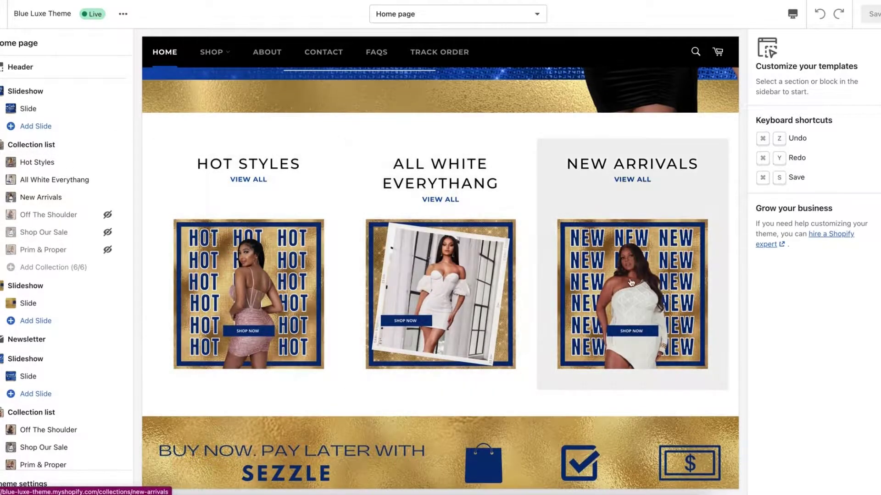
scroll(647, 289, down, 15)
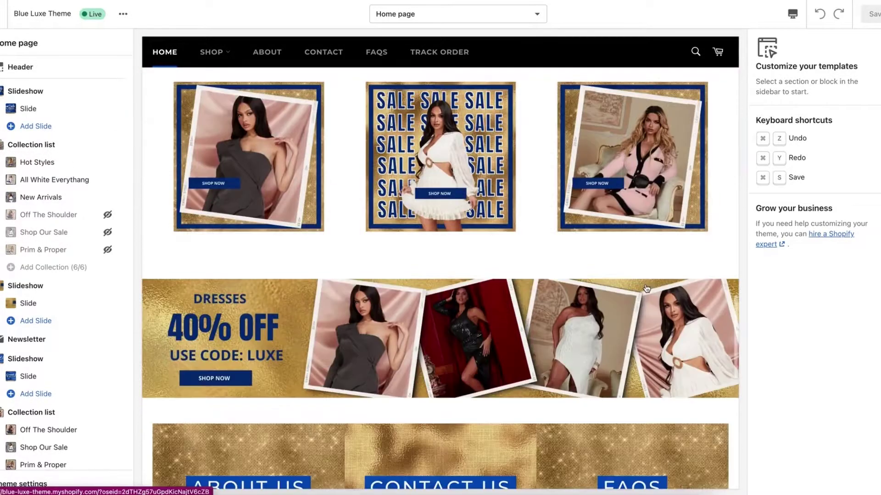
scroll(647, 288, up, 1)
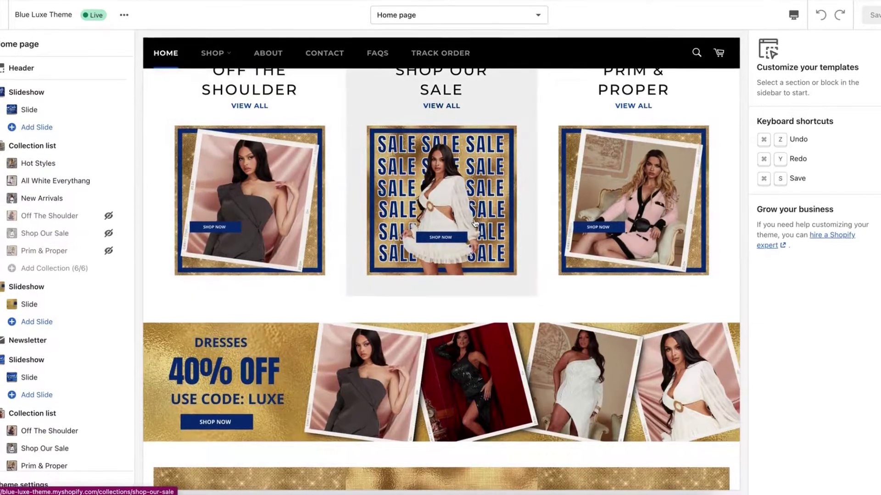
scroll(625, 220, up, 4)
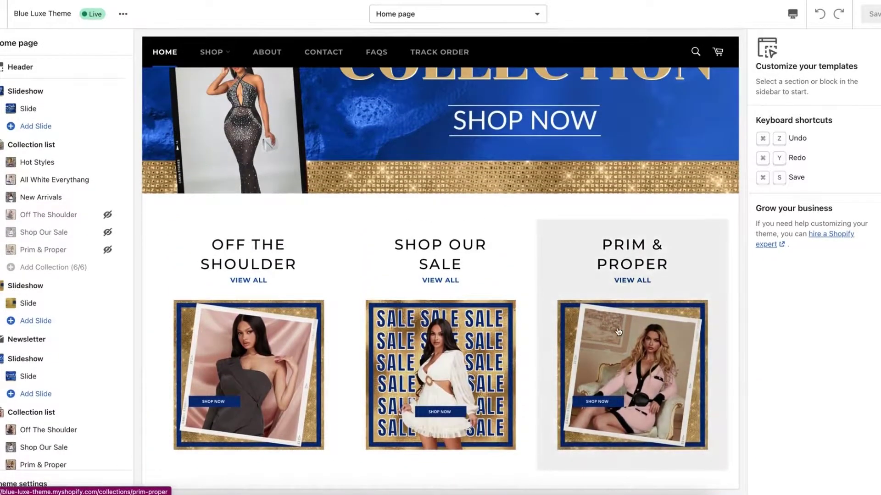
scroll(562, 137, up, 7)
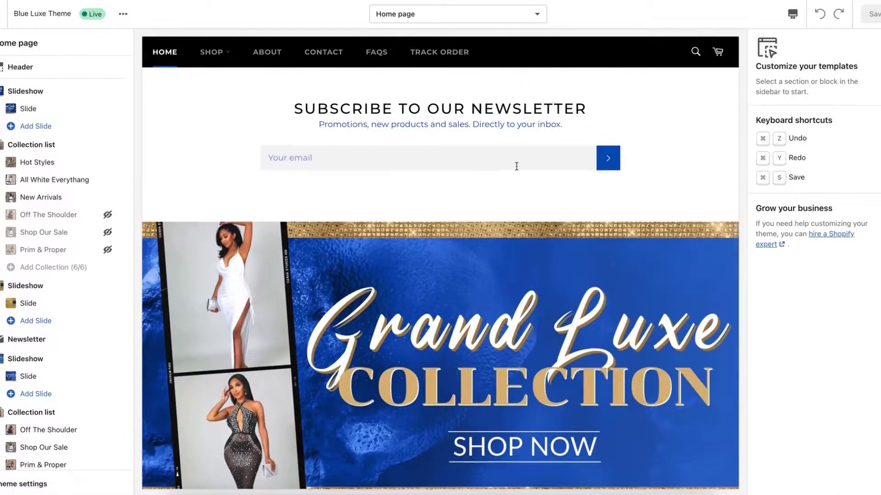
scroll(517, 164, up, 15)
scroll(517, 167, down, 7)
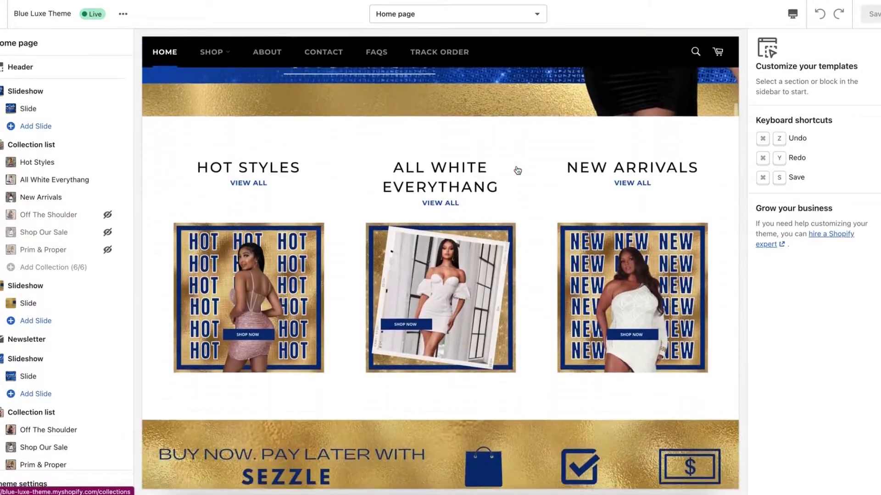
scroll(517, 170, down, 1)
scroll(517, 169, up, 3)
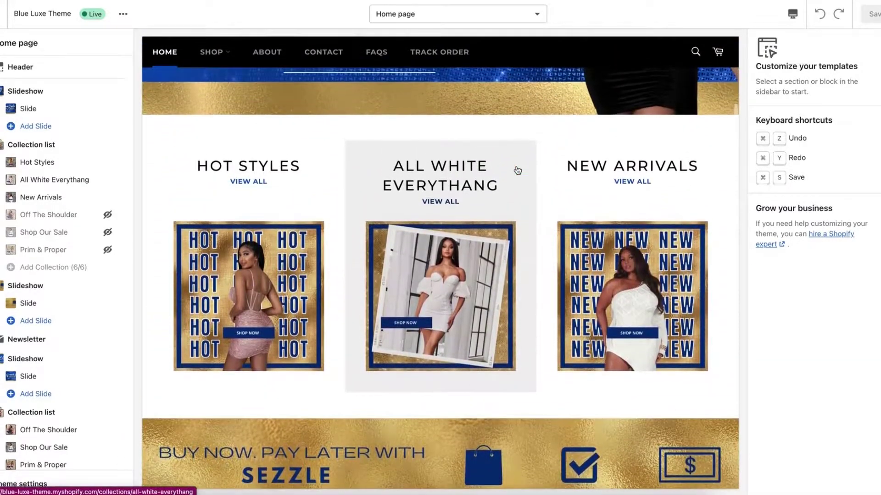
- Compare the two Collection list sections and their blocks with the collection rows shown in the preview
scroll(67, 264, down, 3)
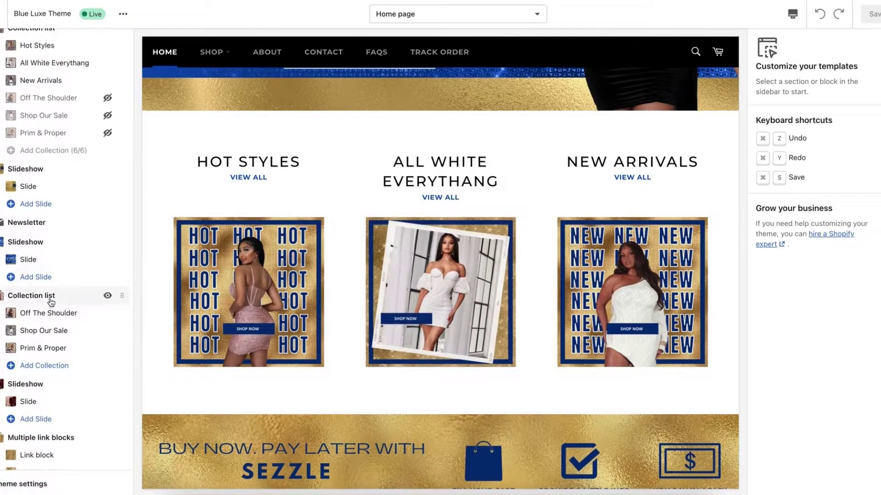
scroll(269, 254, up, 2)
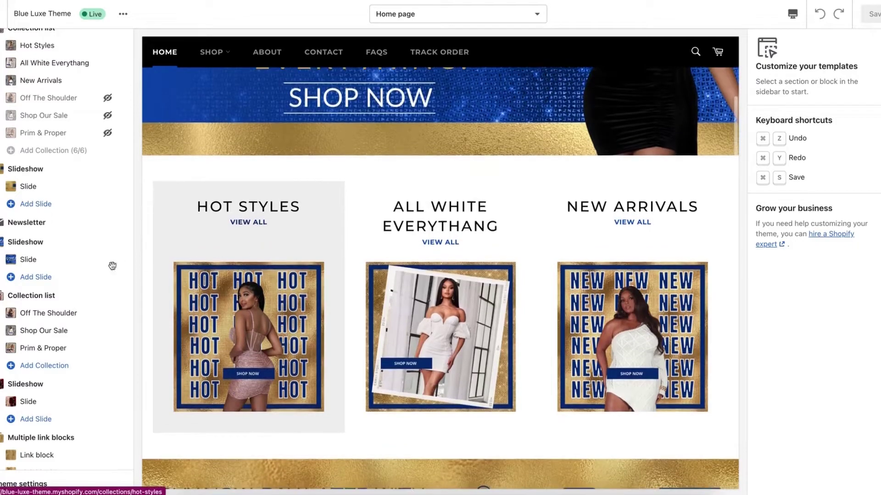
scroll(51, 298, up, 3)
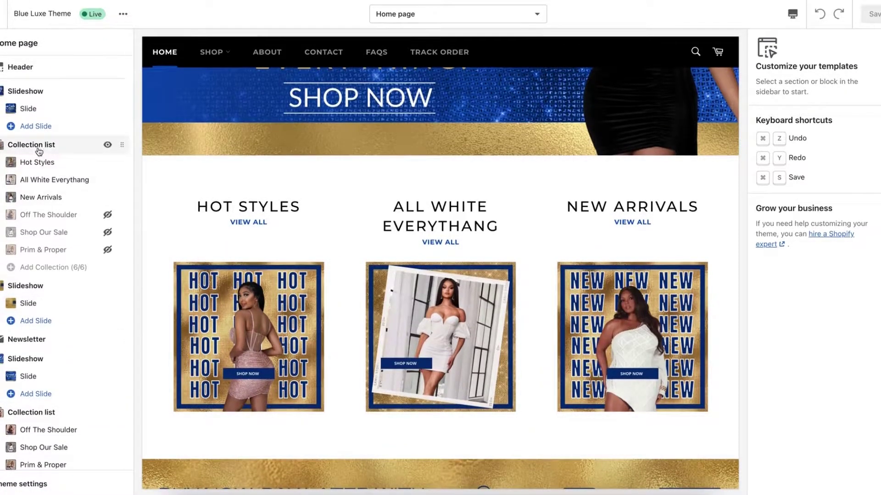
scroll(43, 251, down, 3)
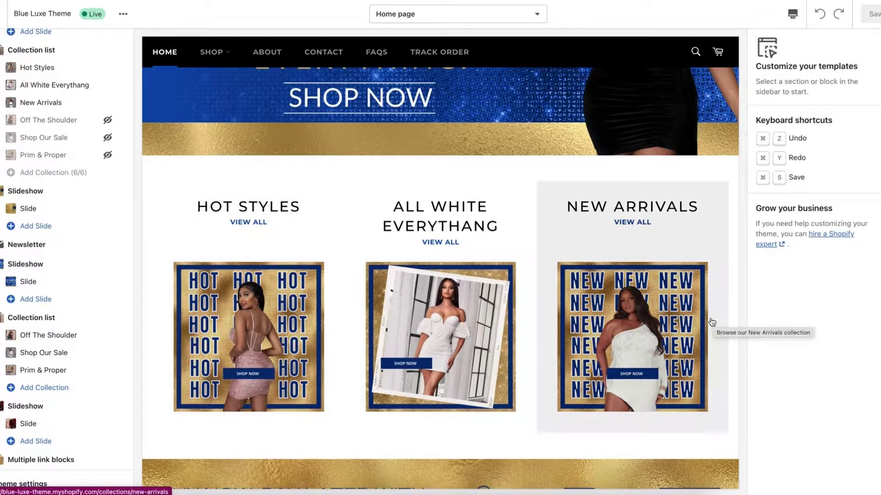
scroll(695, 323, down, 15)
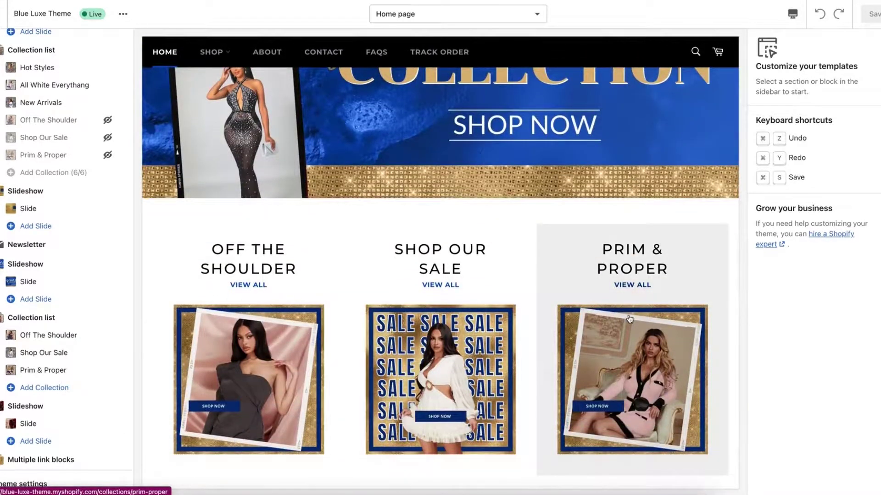
scroll(628, 318, up, 12)
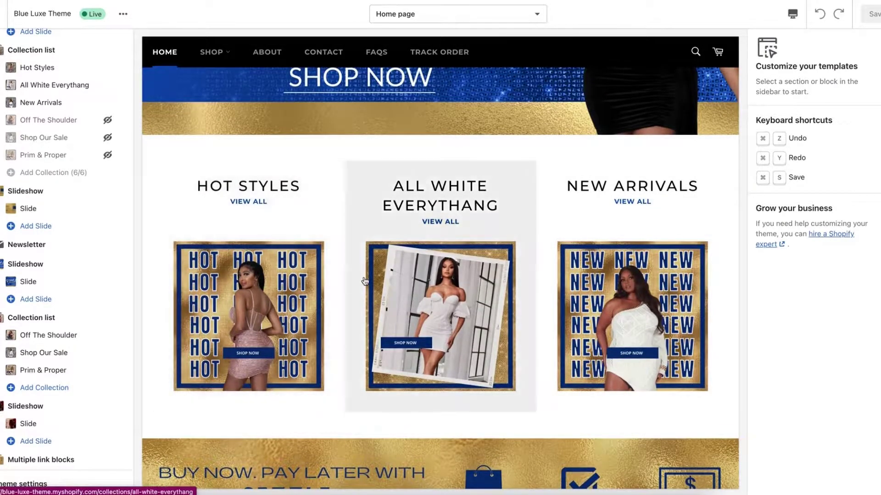
scroll(441, 229, down, 2)
- Try Prim & Proper as the first collection in the second Collection list, and return it to last place
mouse_move(114, 372)
drag(122, 370, 33, 239)
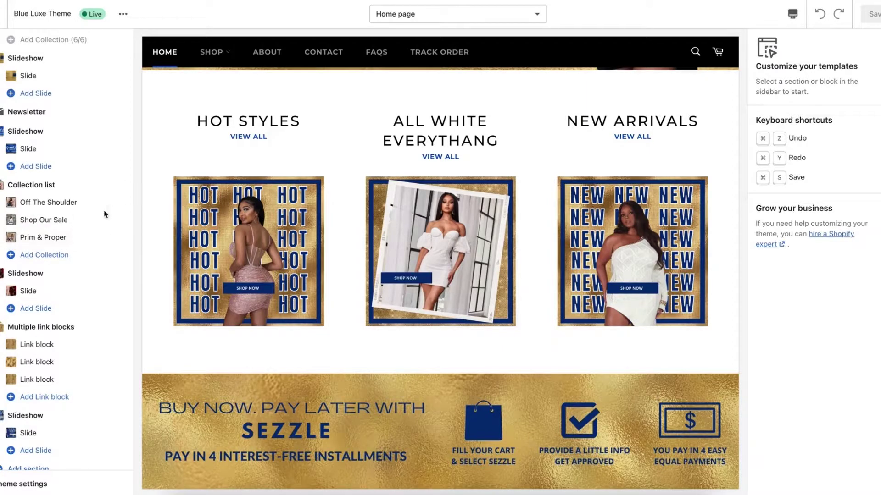
scroll(185, 232, down, 5)
scroll(186, 231, down, 8)
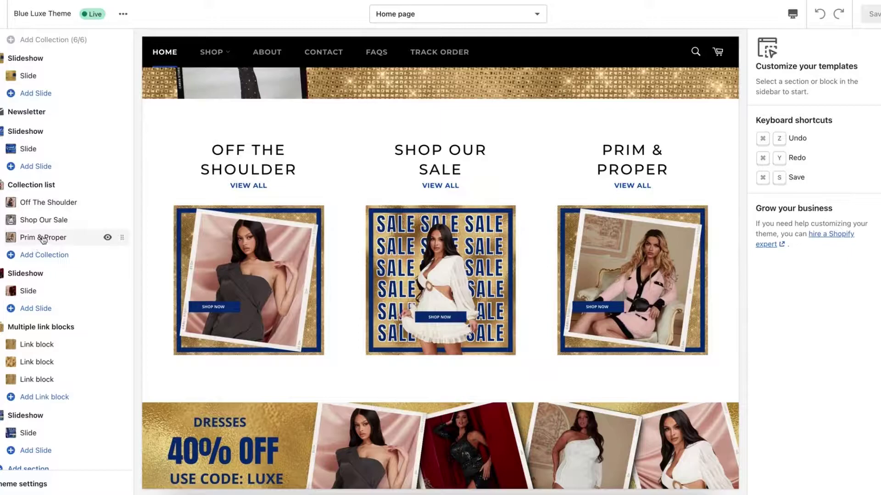
drag(122, 237, 117, 201)
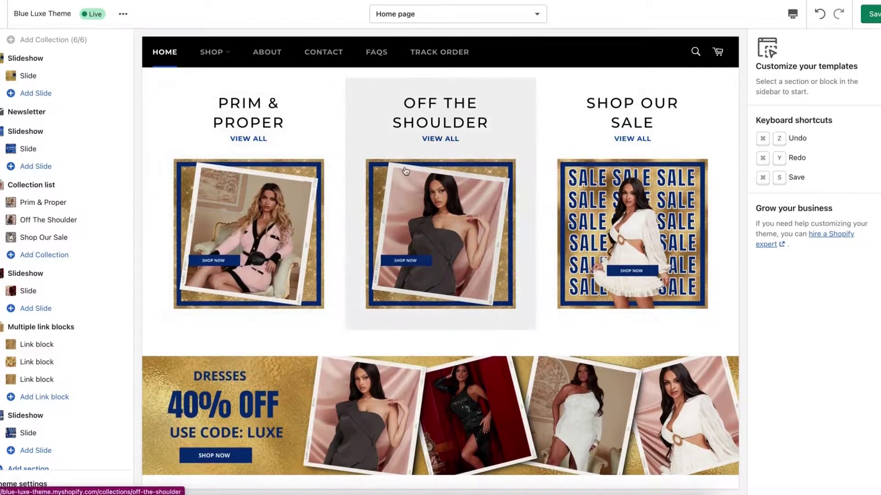
drag(118, 203, 116, 234)
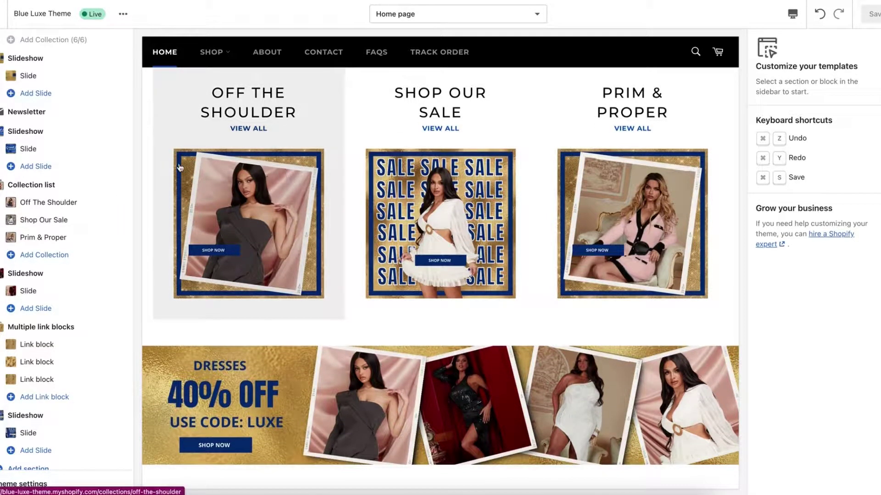
- Remove the hidden Off The Shoulder, Shop Our Sale and Prim & Proper blocks from the first Collection list
scroll(49, 206, up, 3)
scroll(48, 212, up, 3)
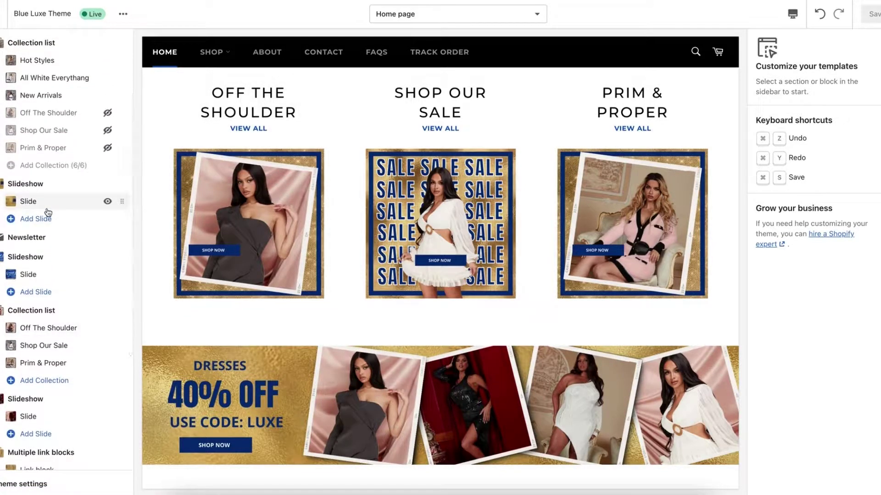
scroll(48, 213, up, 3)
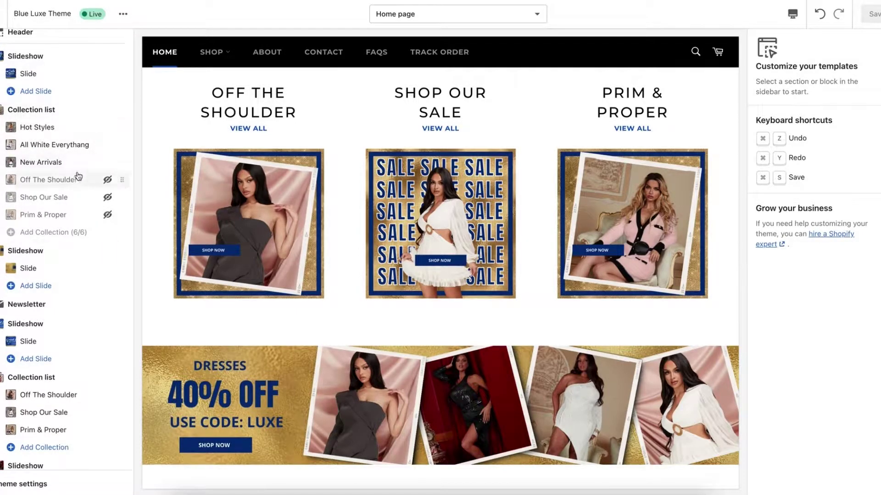
click(67, 183)
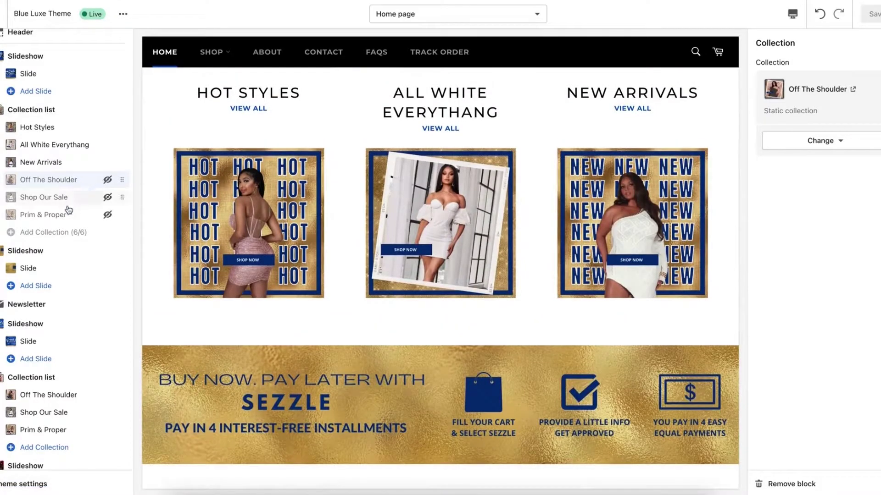
click(780, 484)
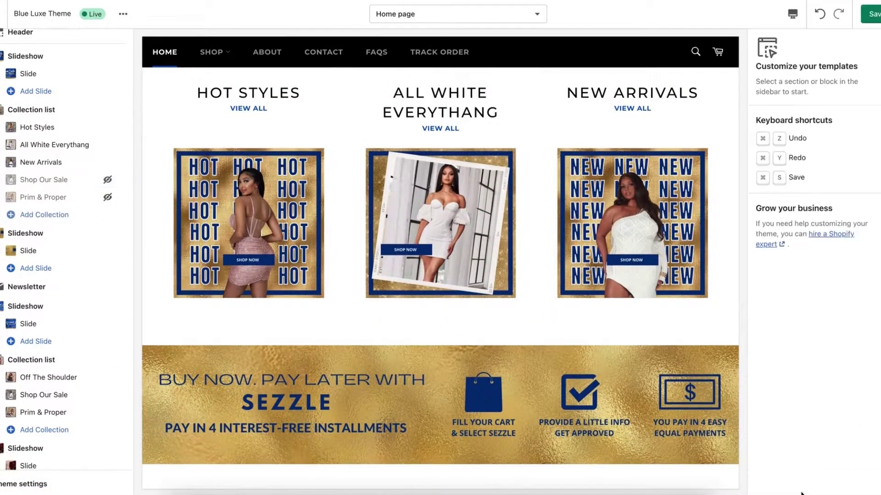
click(50, 180)
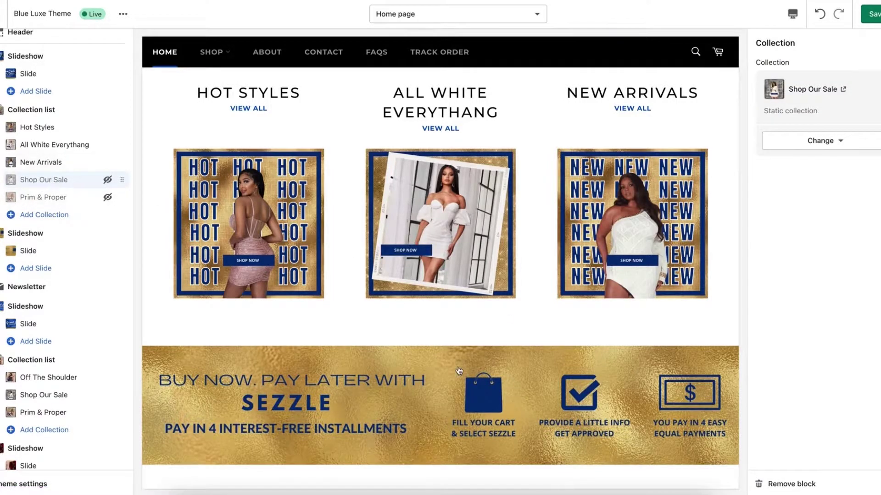
click(794, 483)
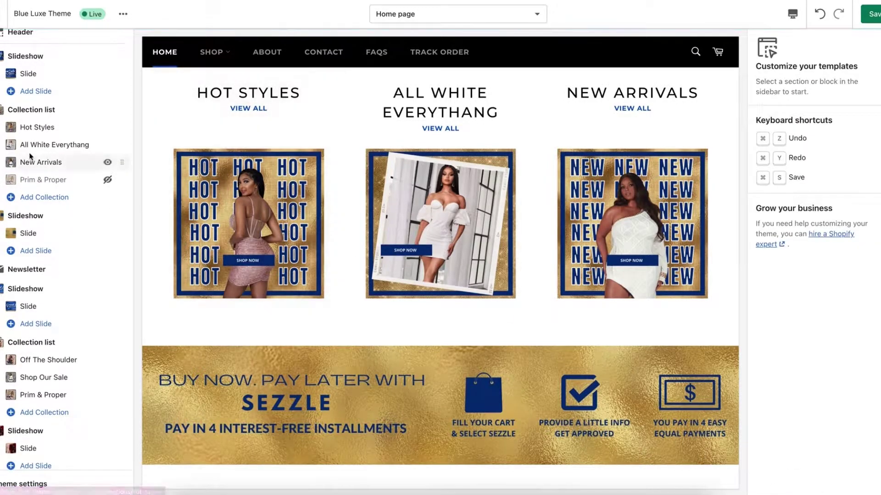
click(33, 179)
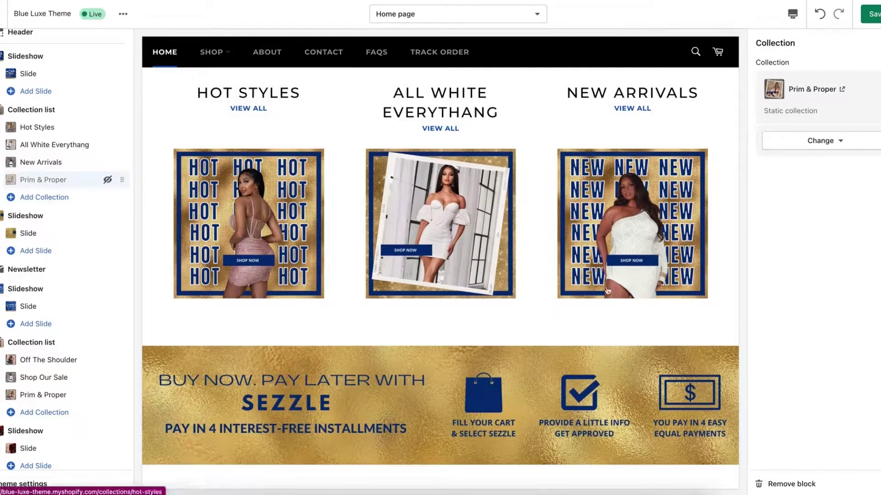
click(786, 487)
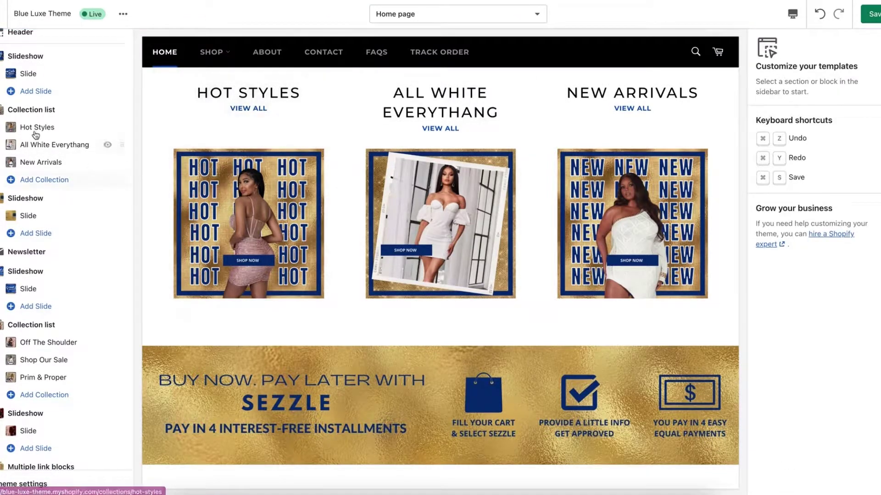
scroll(41, 142, up, 1)
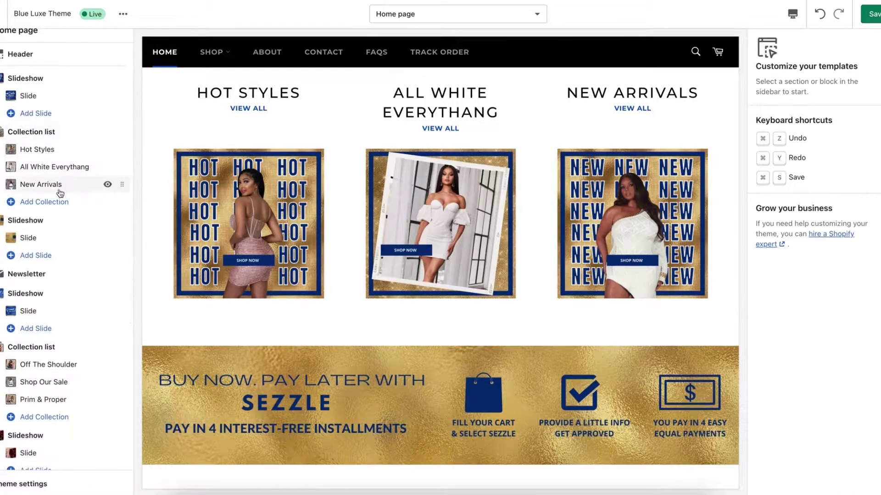
scroll(60, 194, down, 5)
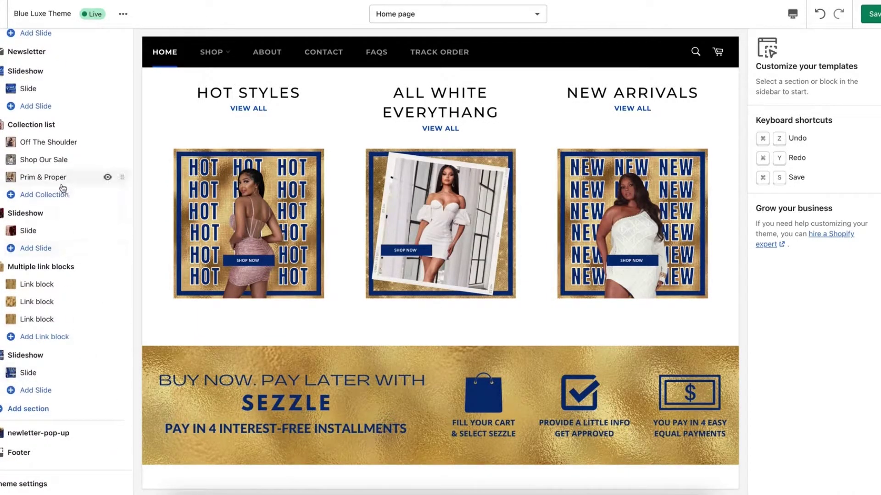
scroll(63, 188, up, 5)
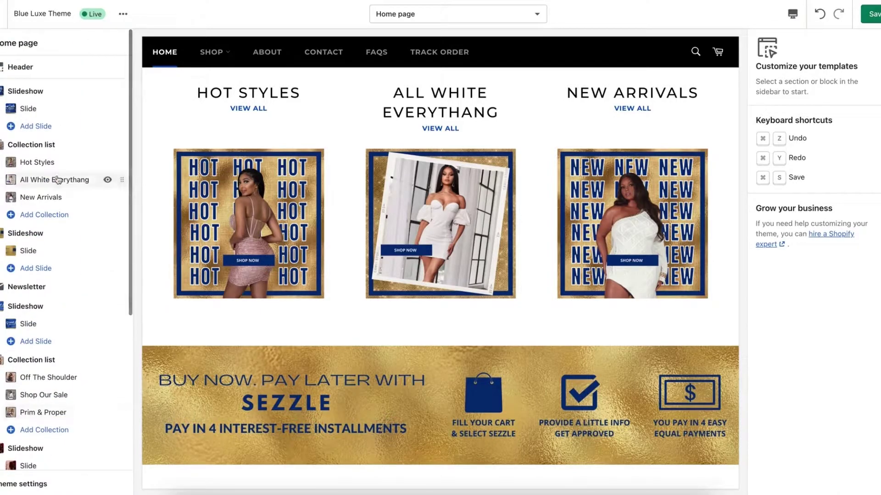
- Add Prim & Proper as the fourth collection in the first Collection list and save the theme changes
click(44, 215)
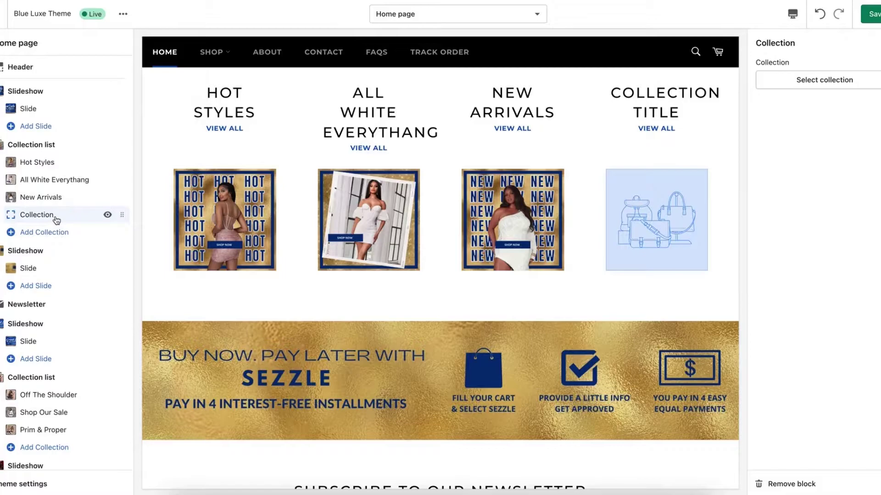
click(841, 86)
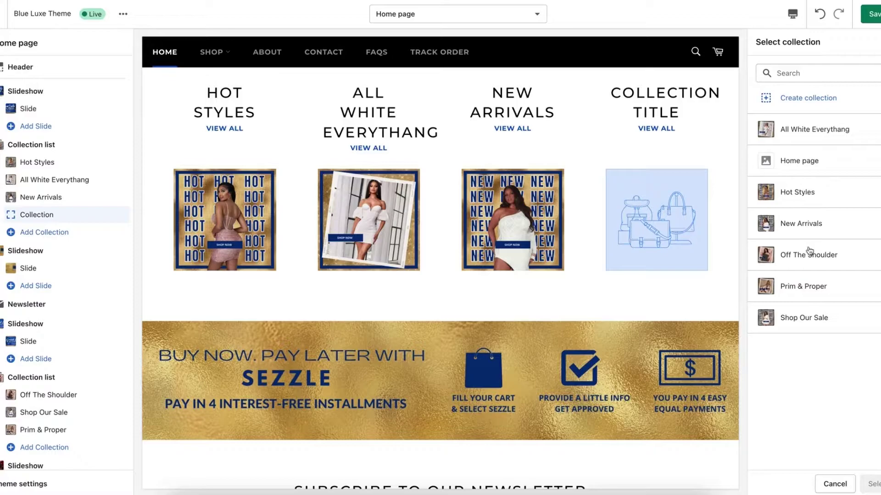
click(806, 288)
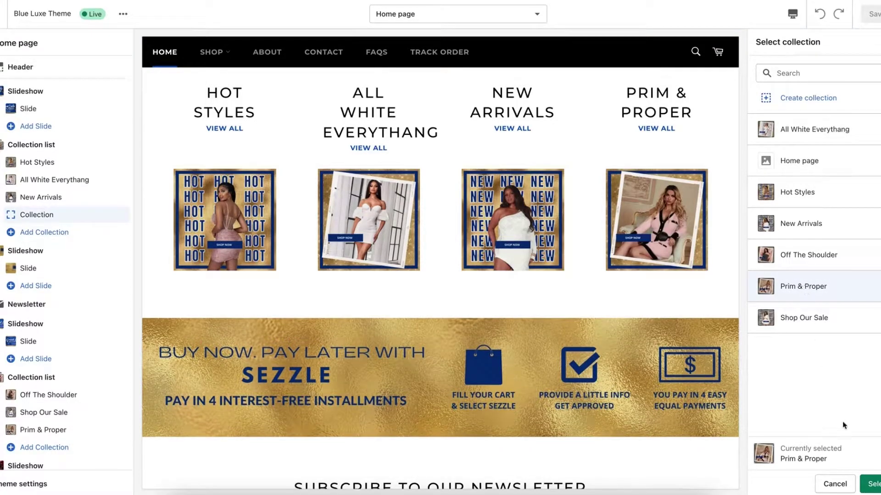
click(872, 484)
click(870, 16)
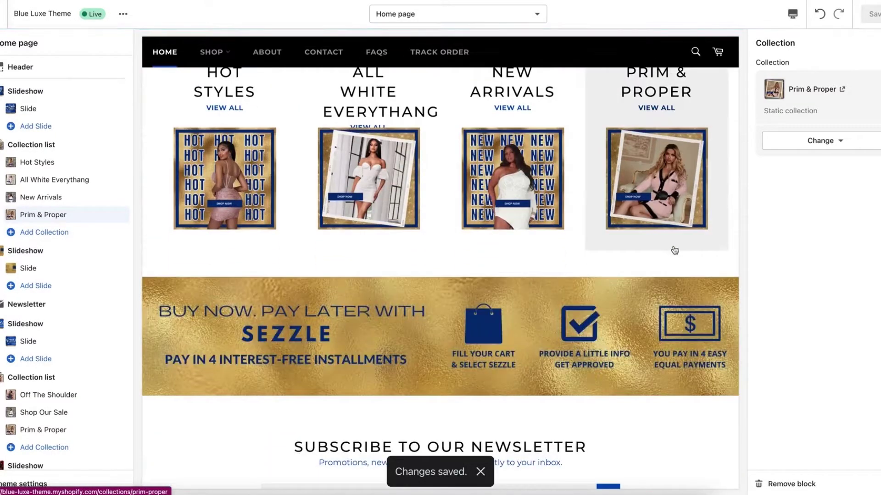
- Add Off The Shoulder as the fifth collection in the first Collection list
scroll(674, 250, up, 4)
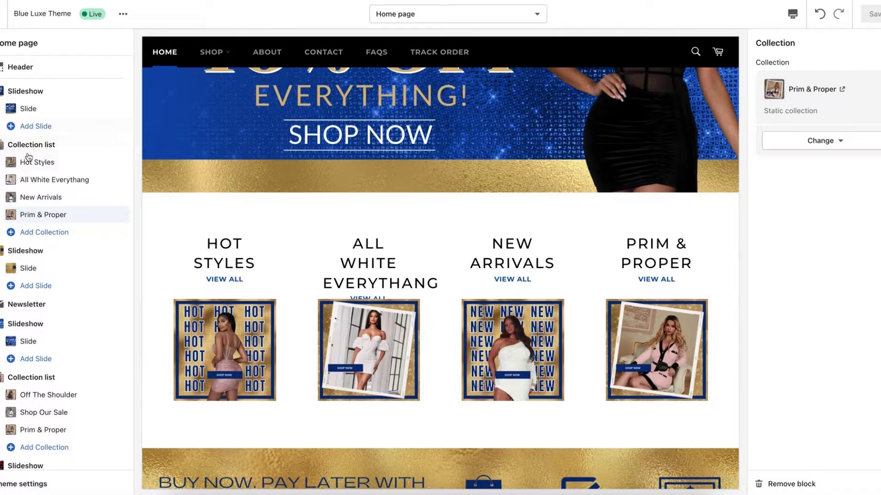
click(50, 238)
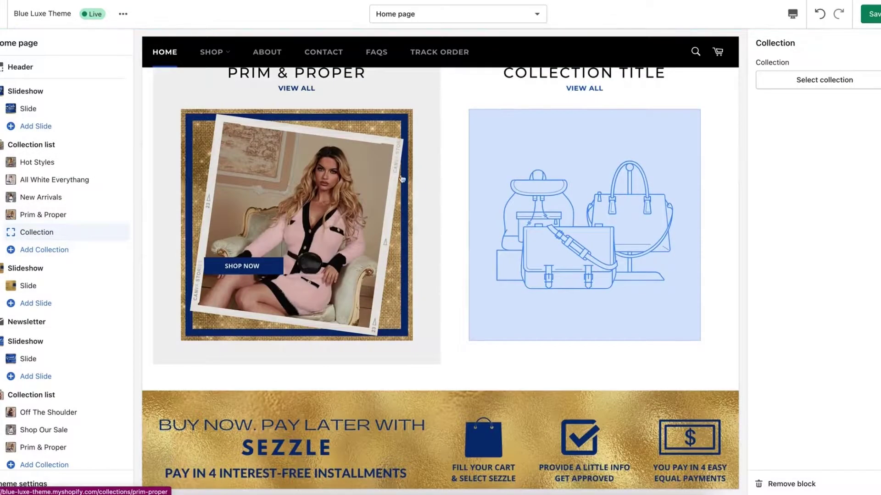
scroll(50, 349, down, 2)
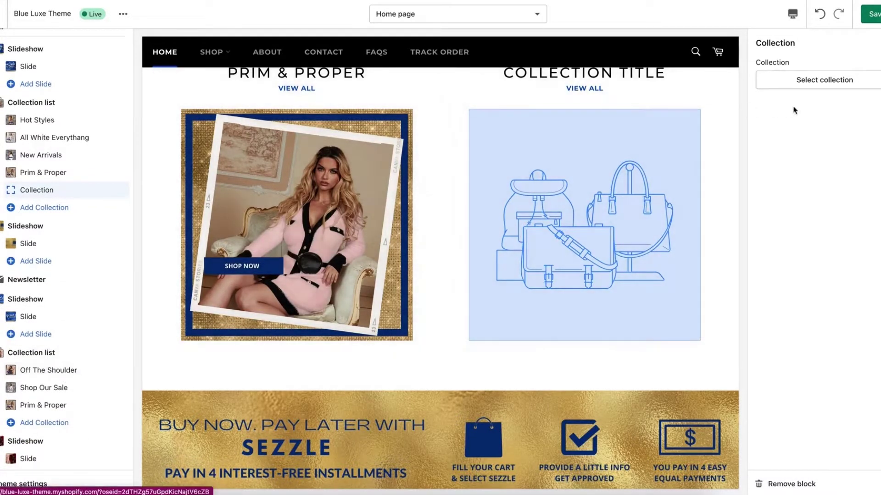
click(807, 81)
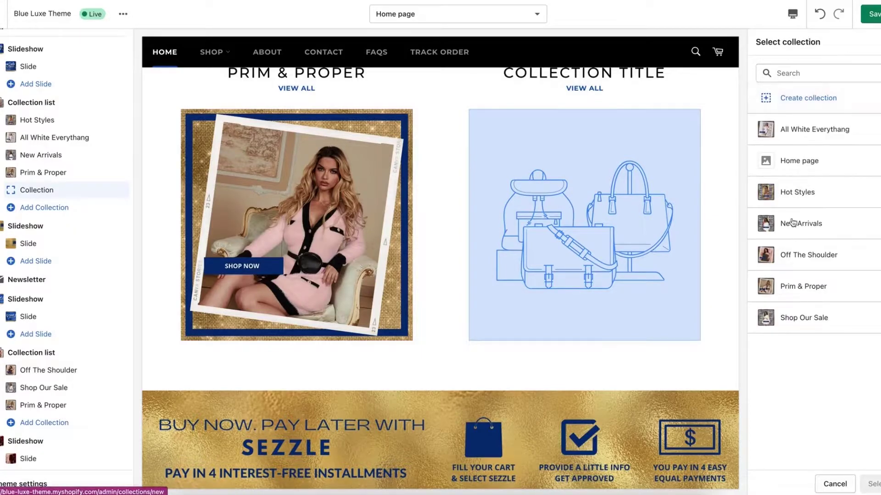
click(790, 260)
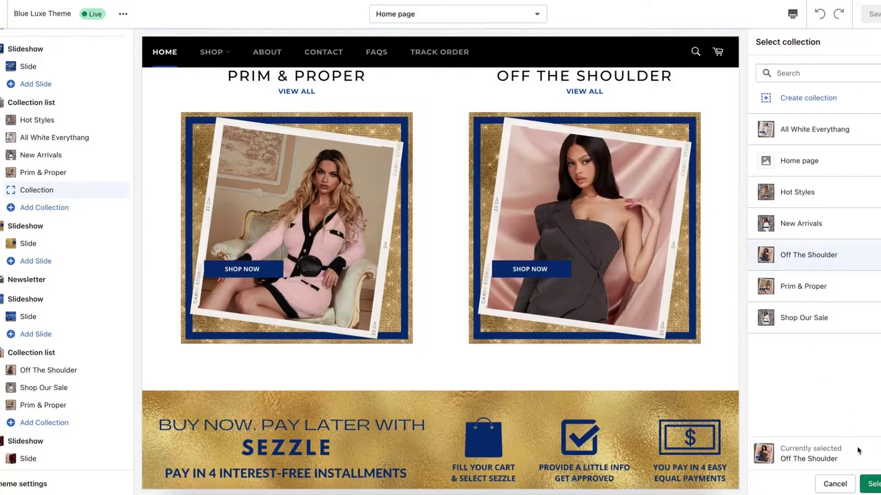
click(874, 484)
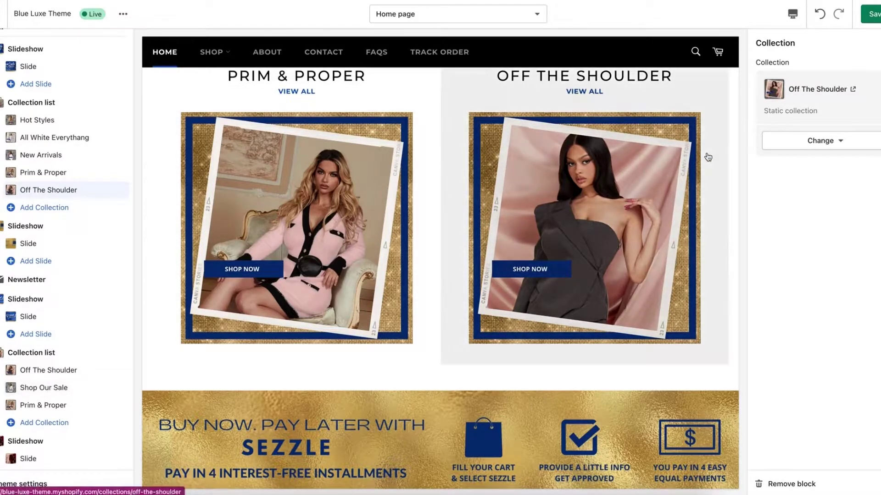
- Add Shop Our Sale as the sixth collection in the first Collection list
click(43, 209)
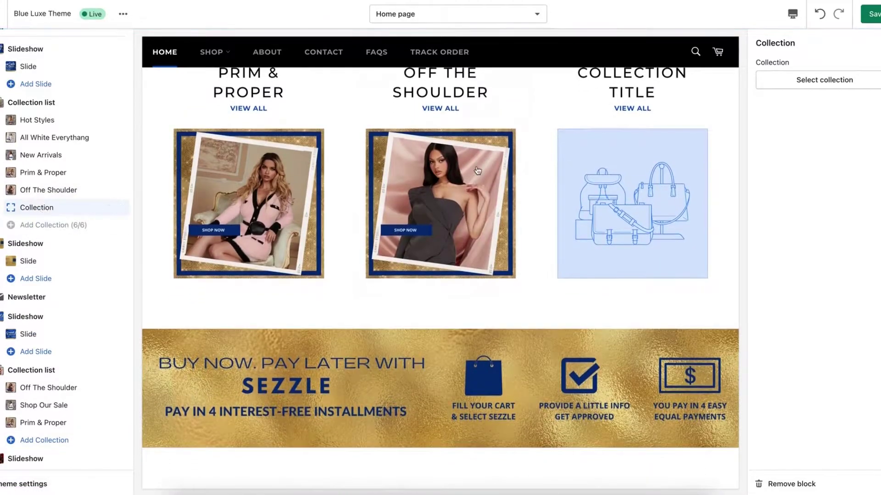
click(825, 82)
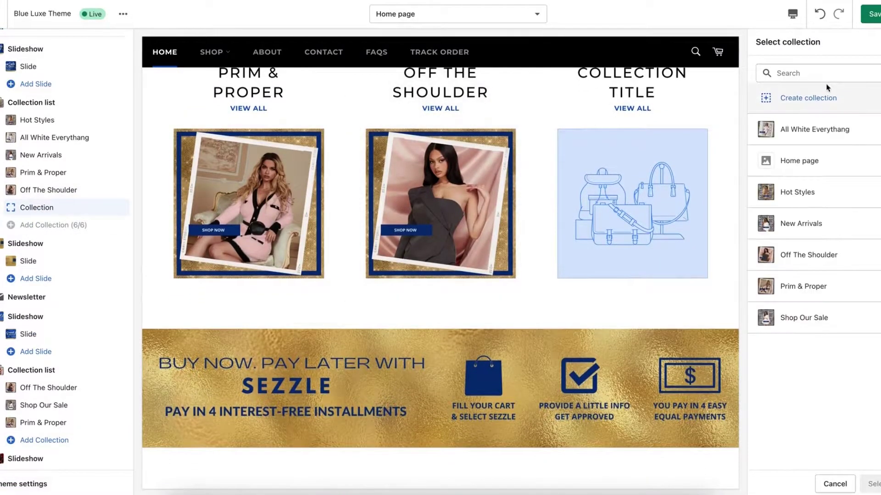
click(785, 319)
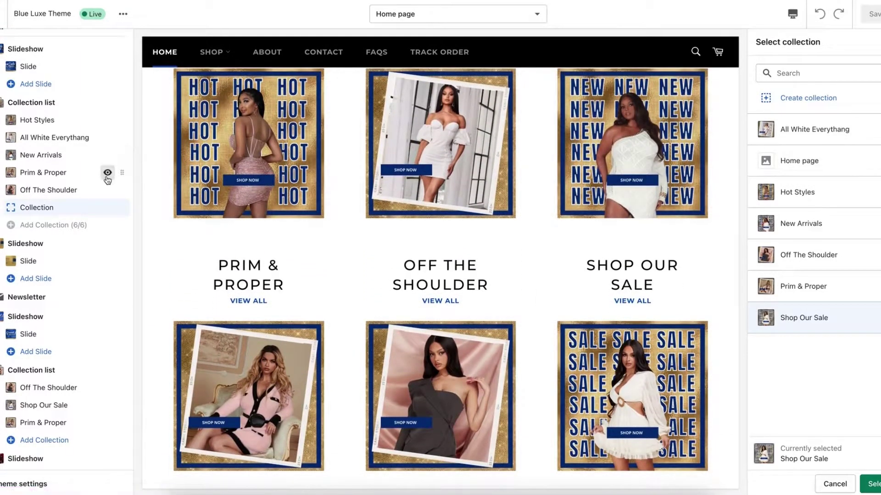
click(874, 485)
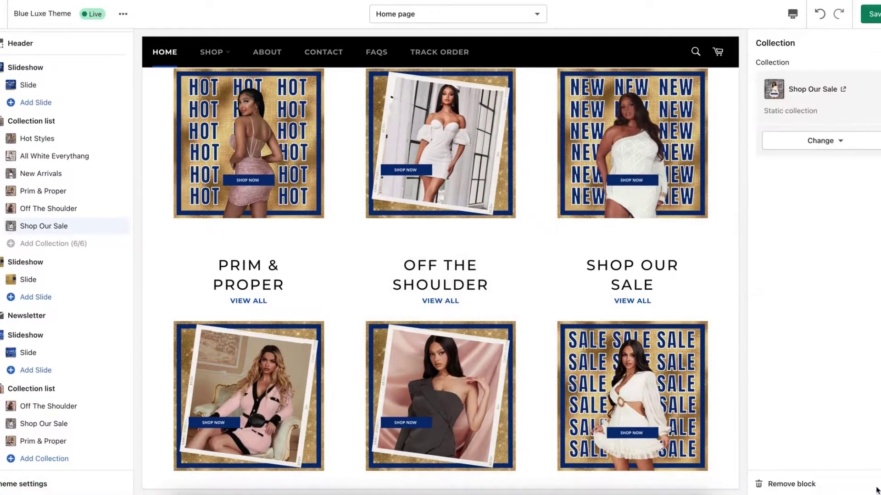
- Try Shop Our Sale as the first collection in the first Collection list, and return it to last place
mouse_move(120, 225)
drag(120, 225, 108, 141)
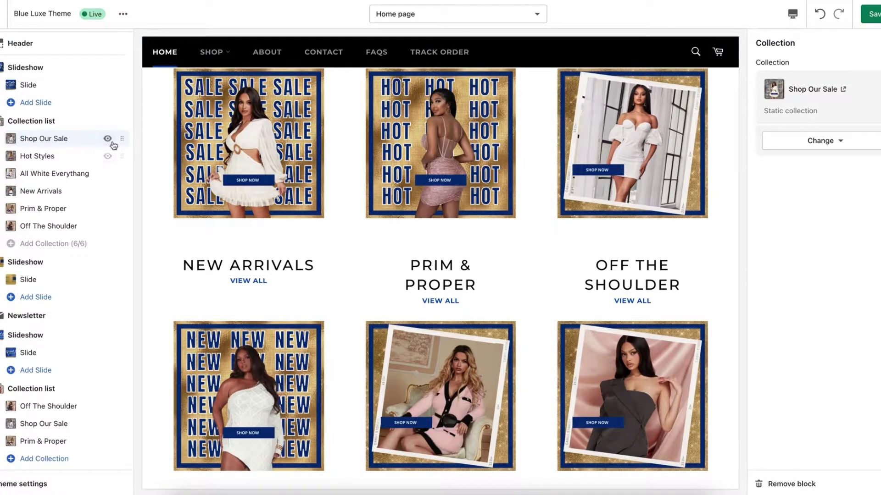
drag(121, 139, 118, 226)
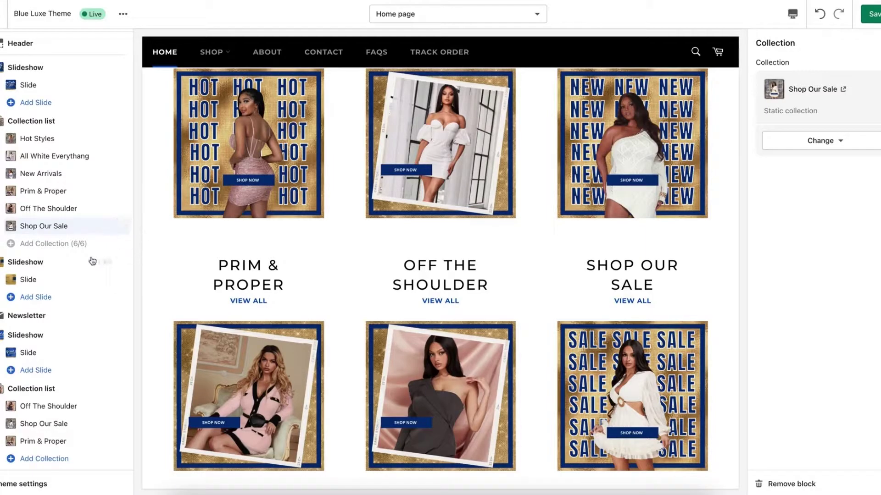
- Hide the Shop Our Sale block in the first Collection list to examine the five-collection layout, and show it again
click(107, 226)
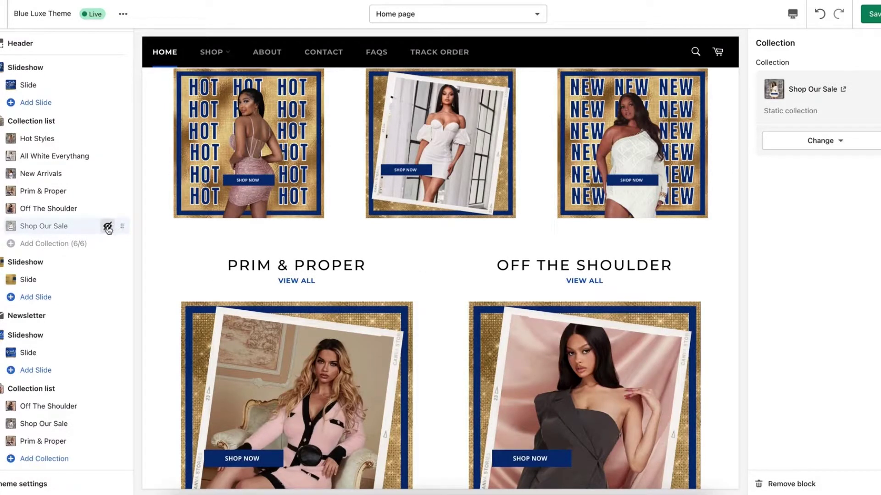
scroll(228, 250, down, 5)
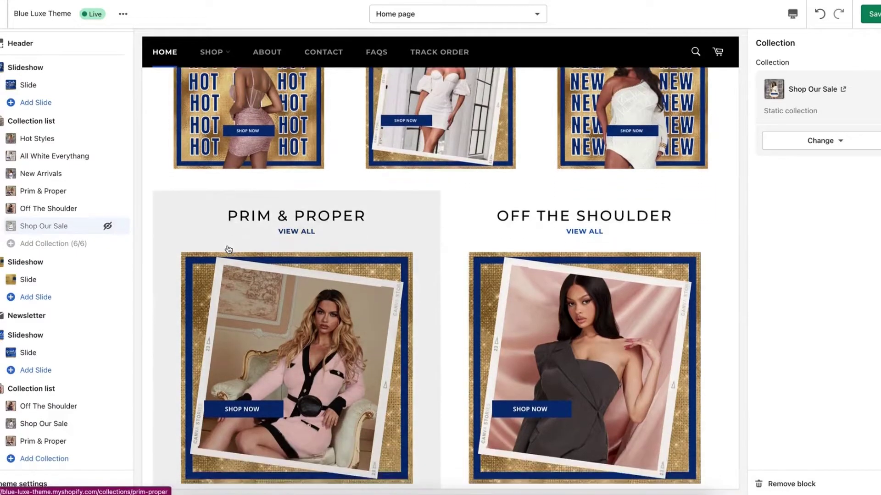
scroll(229, 250, up, 7)
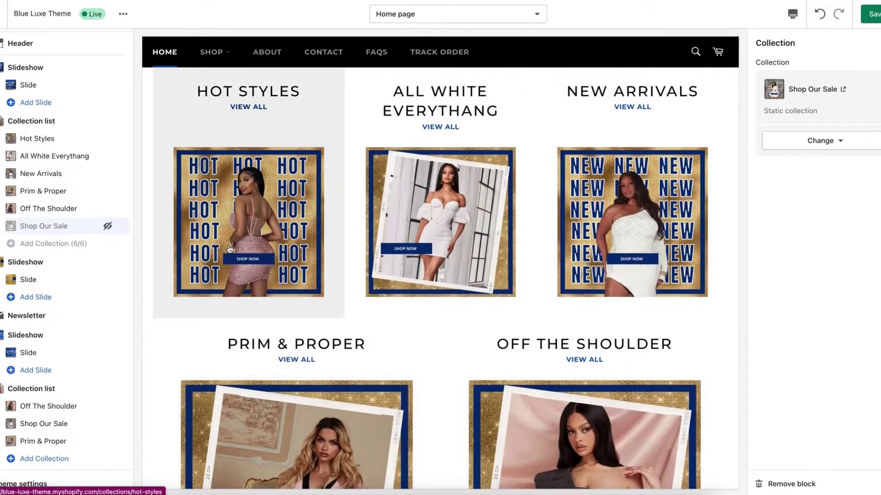
scroll(230, 249, up, 2)
scroll(229, 249, down, 7)
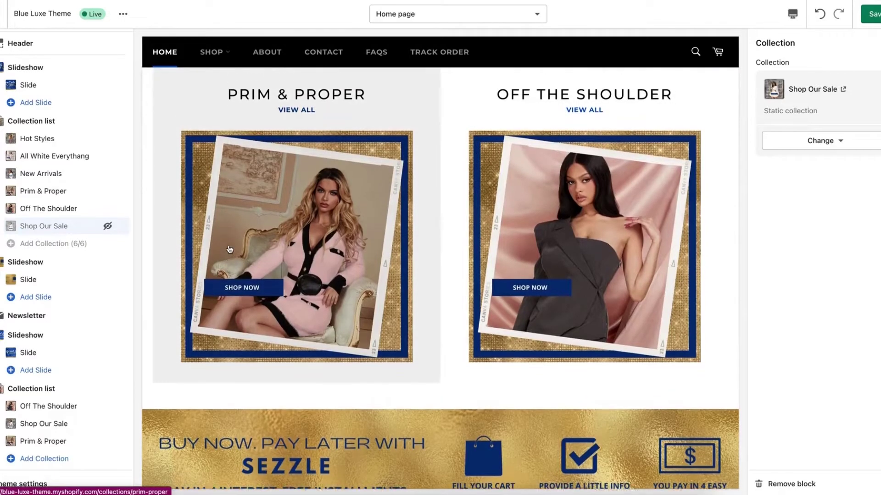
scroll(229, 249, up, 4)
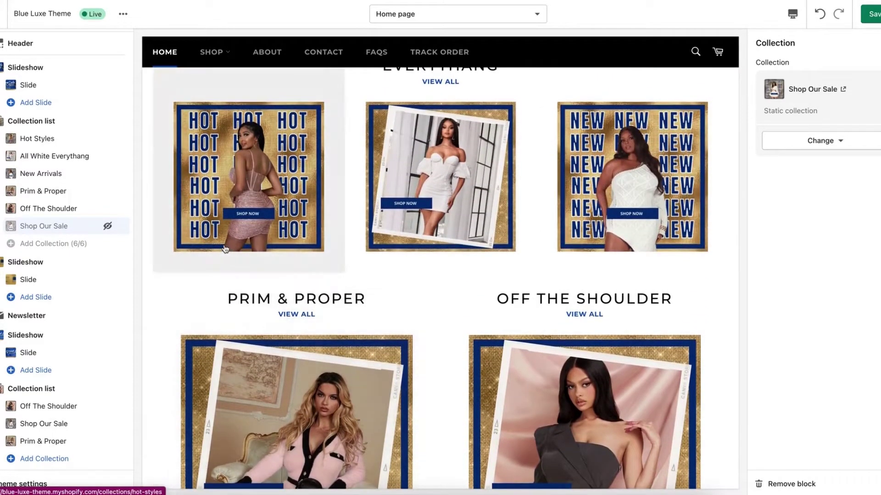
click(107, 225)
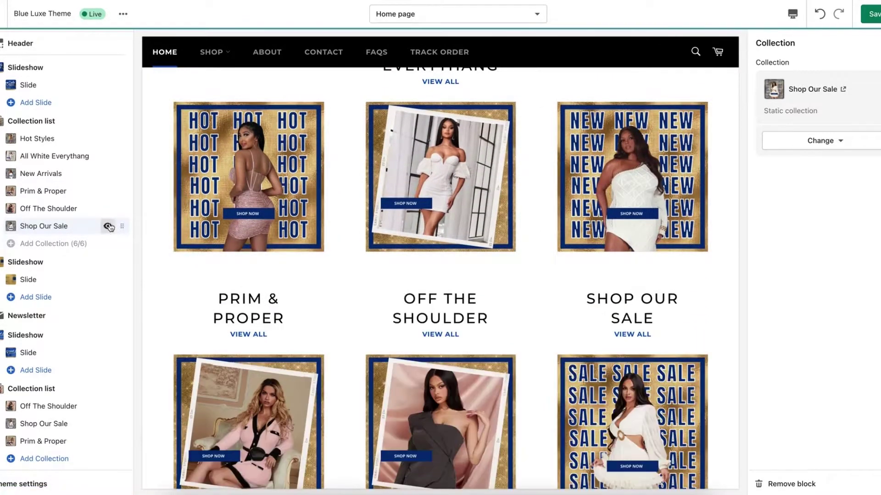
- Add a new Collection list section at the end of the home page, below the last Slideshow
scroll(324, 263, down, 5)
scroll(321, 262, up, 3)
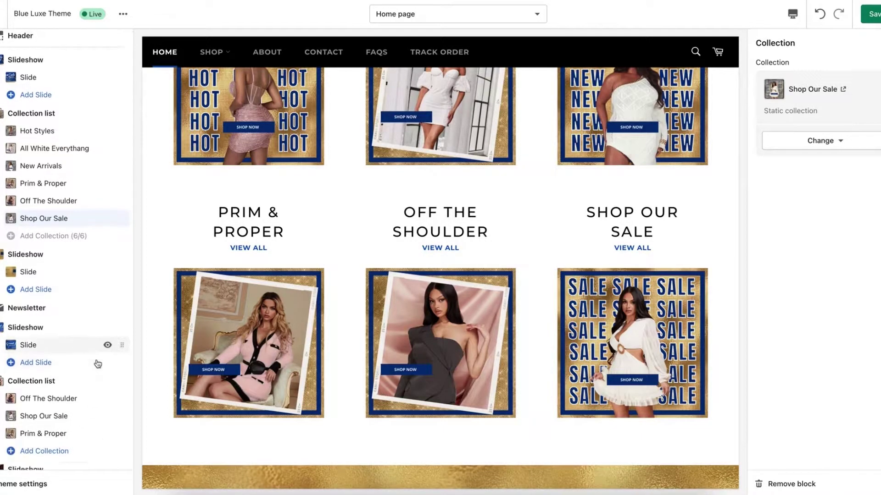
scroll(98, 358, down, 5)
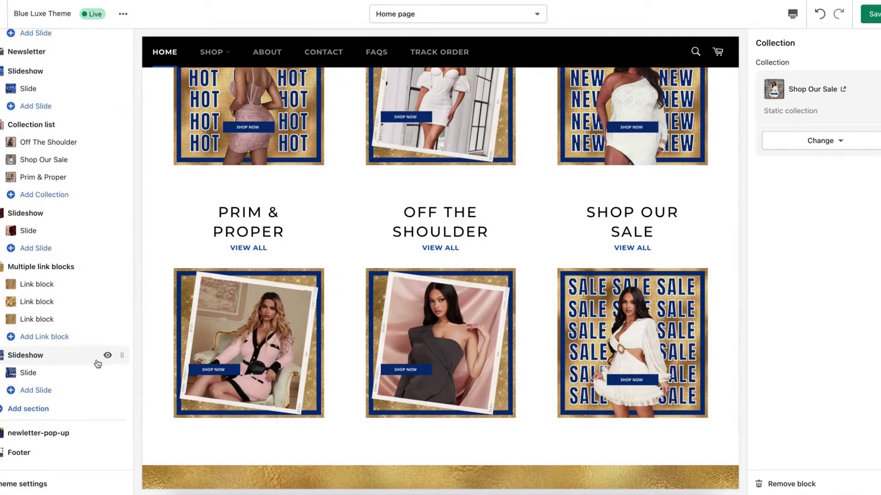
click(40, 409)
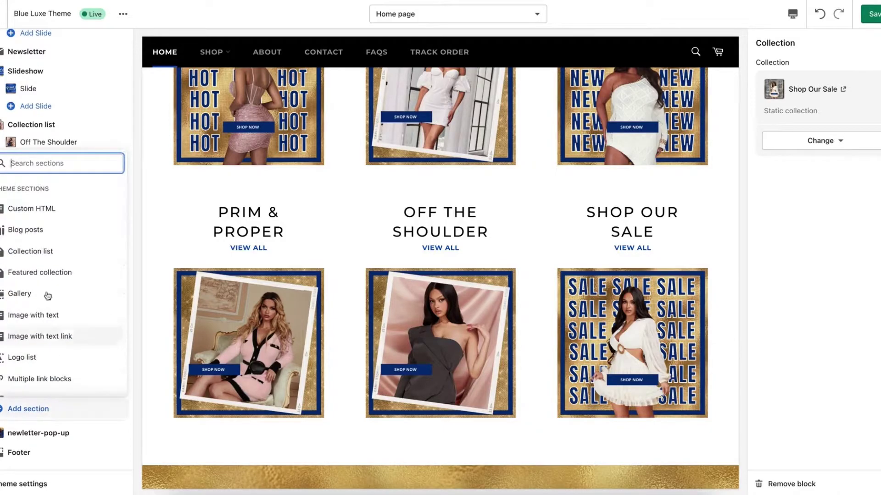
click(46, 252)
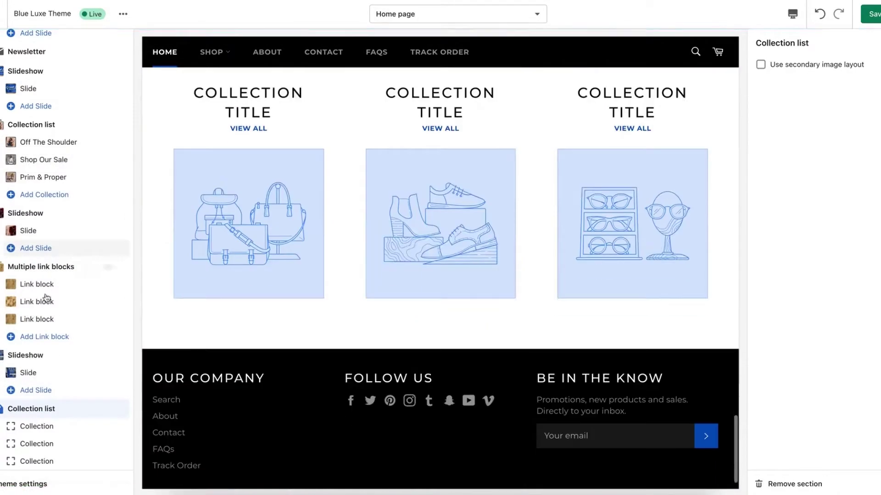
scroll(43, 298, down, 4)
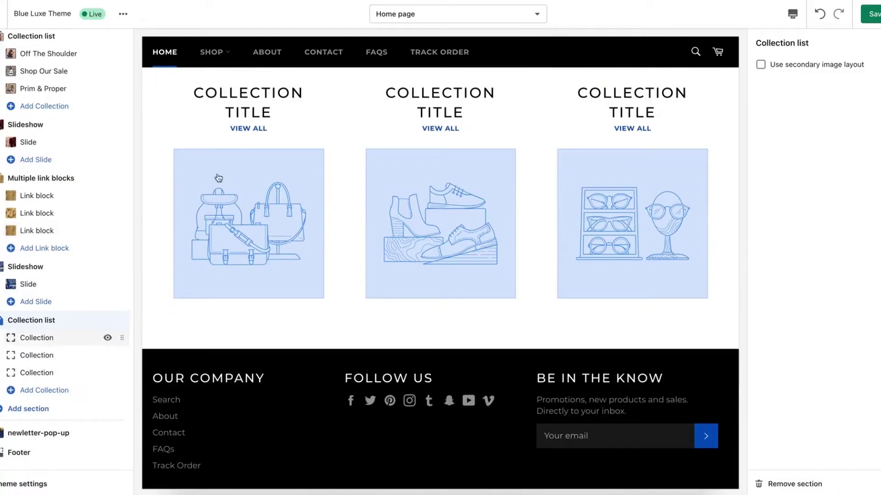
- Assign All White Everythang to the first collection block of the new Collection list section
scroll(246, 153, up, 7)
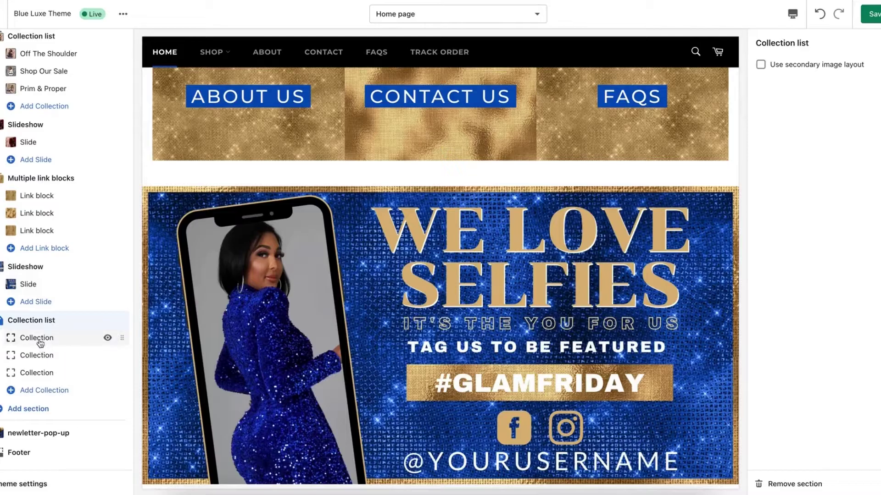
click(39, 343)
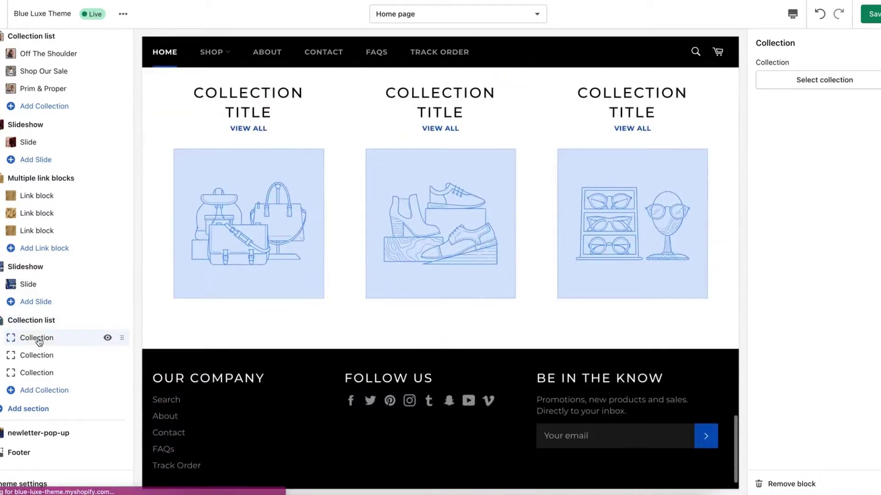
click(852, 81)
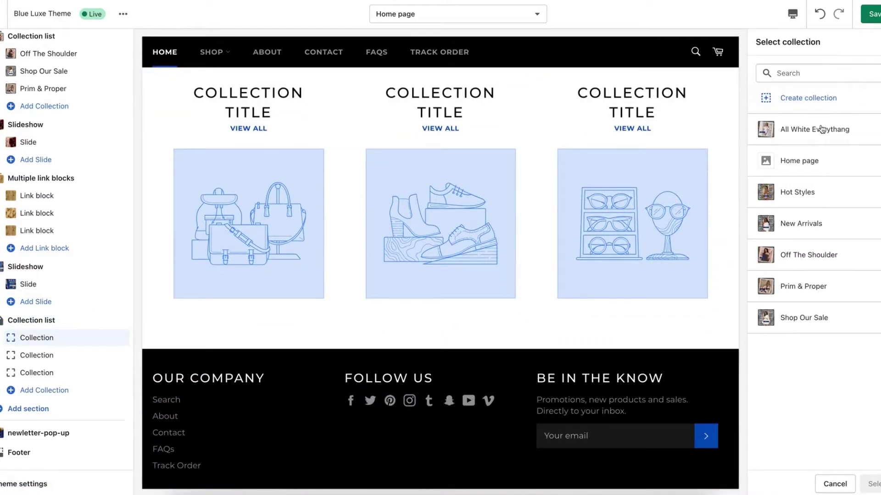
click(821, 130)
click(871, 484)
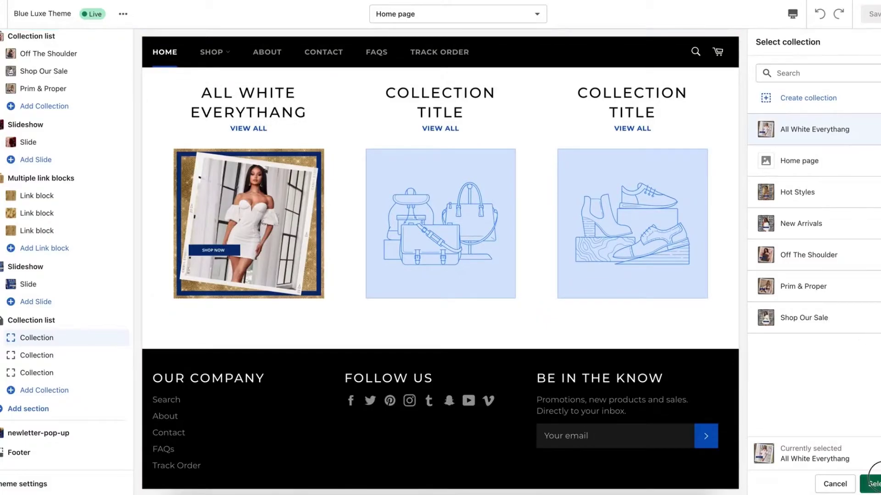
- Assign Hot Styles to the second collection block of the new Collection list section
click(36, 356)
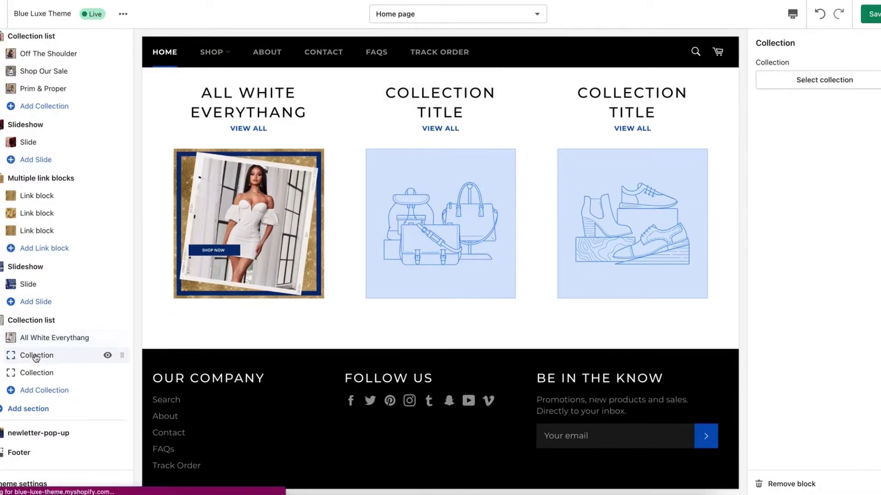
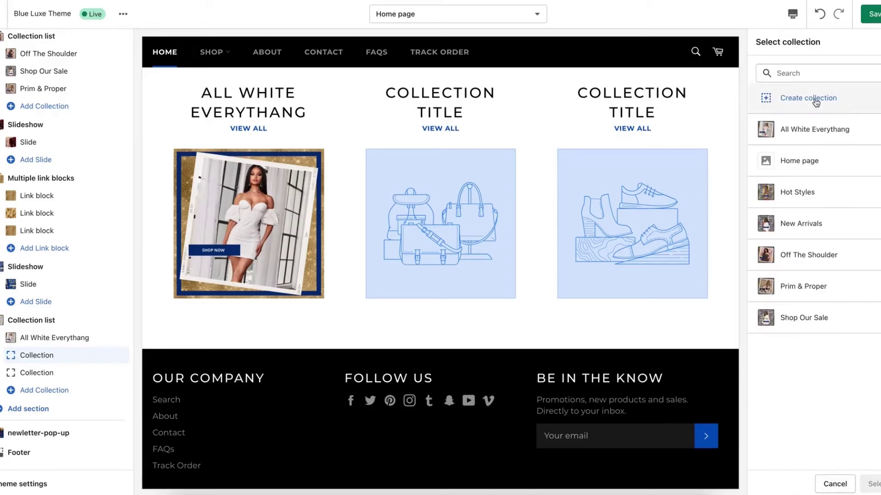
click(802, 193)
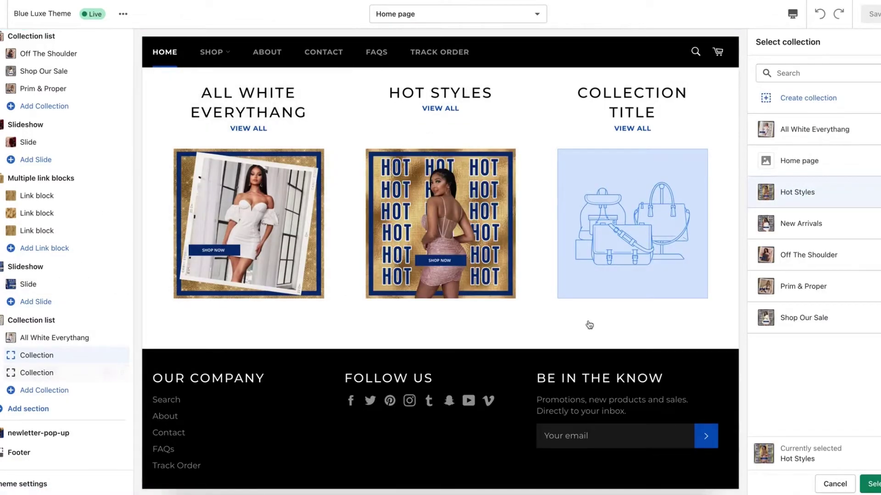
click(861, 485)
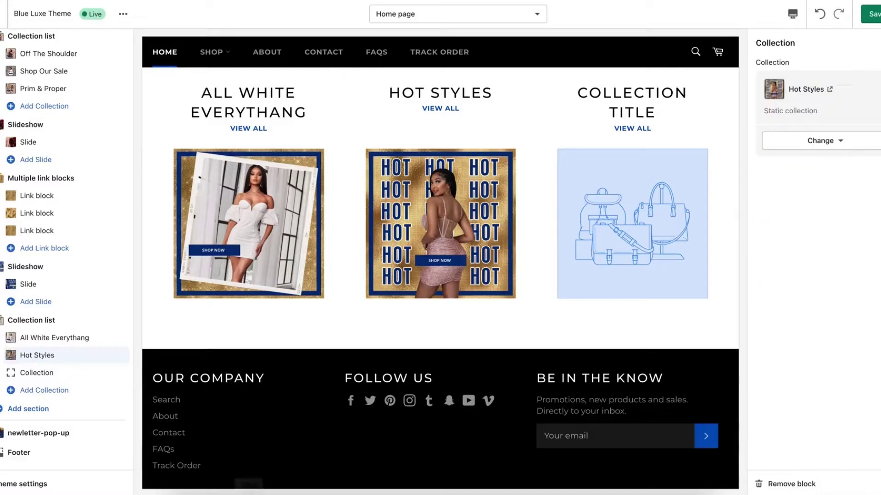
- Remove the empty third collection block from the new Collection list section at the end of the home page
click(44, 378)
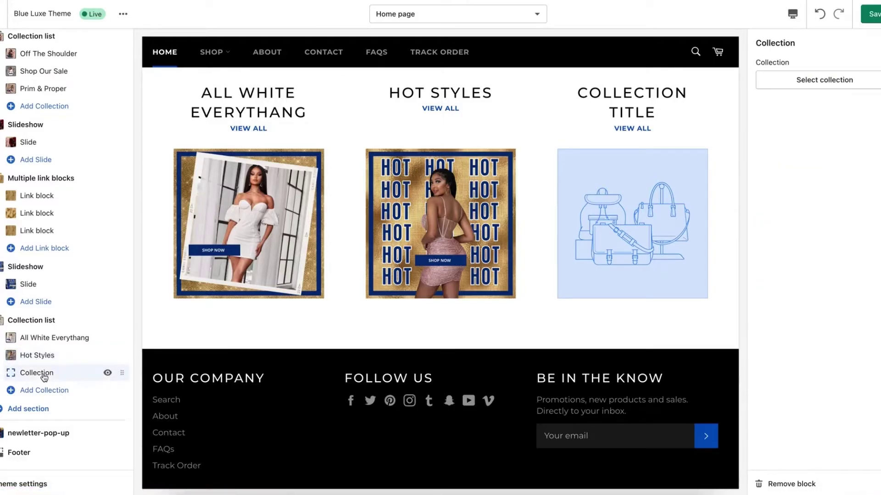
click(792, 484)
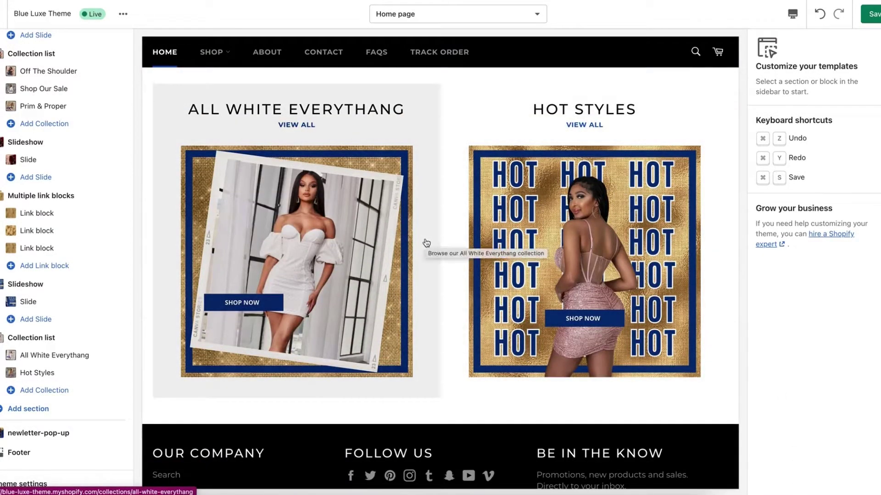
- Move Hot Styles between Off The Shoulder and Shop Our Sale in the first Collection list
mouse_move(123, 352)
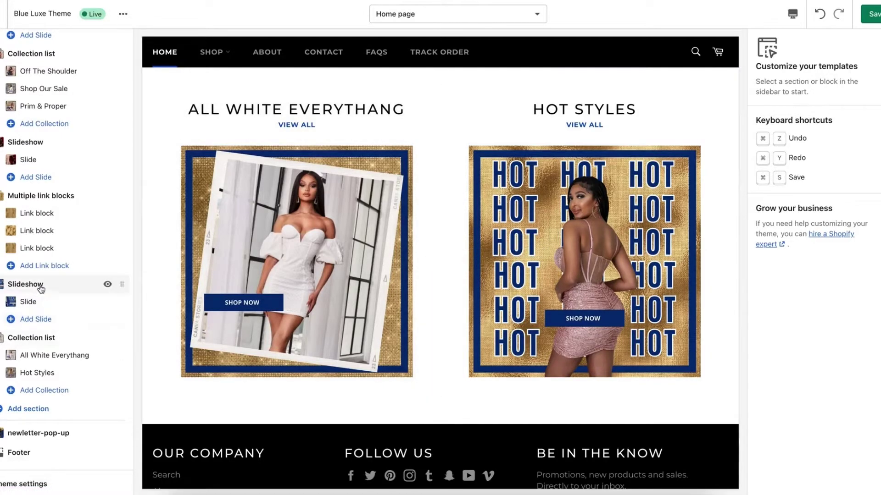
scroll(40, 294, up, 3)
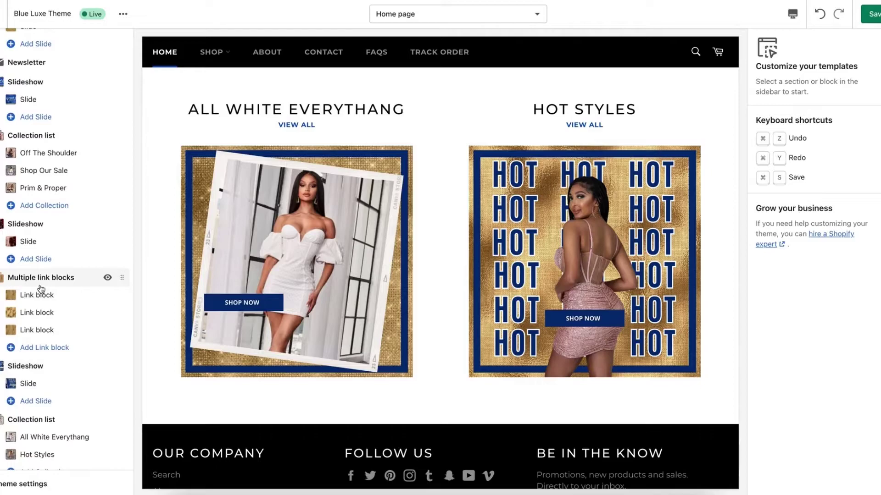
scroll(41, 289, up, 10)
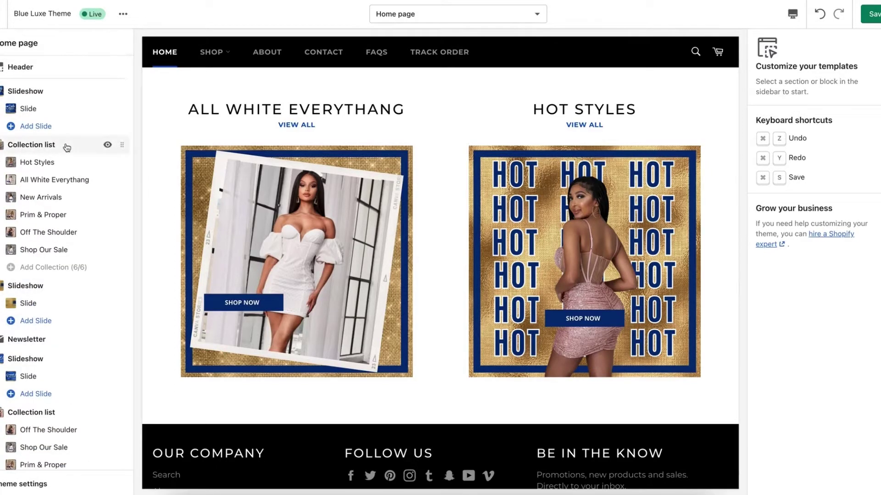
scroll(108, 289, down, 3)
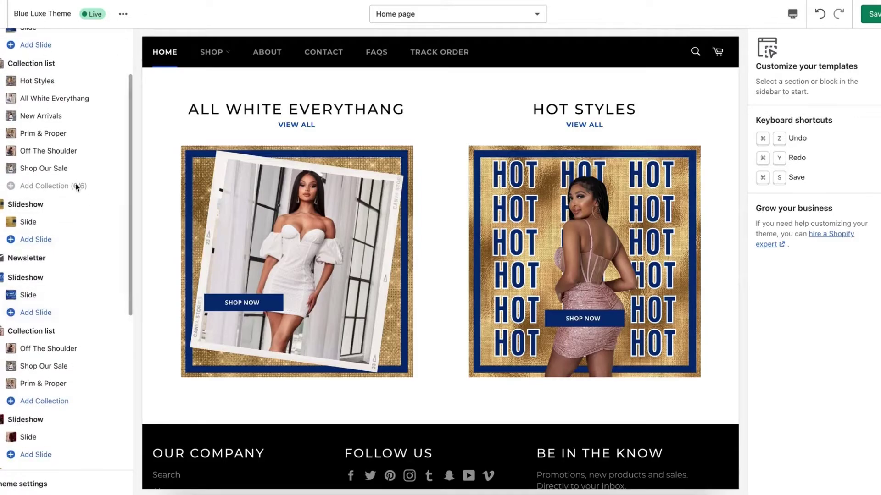
scroll(75, 184, up, 3)
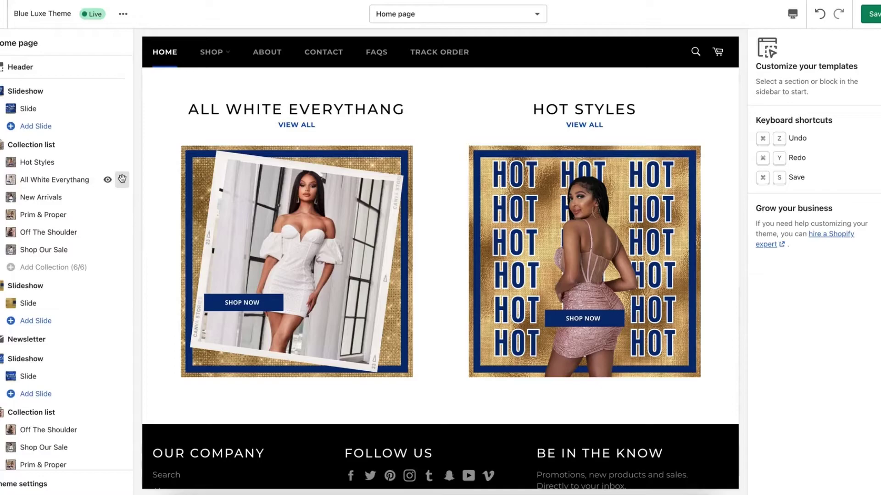
drag(122, 145, 84, 144)
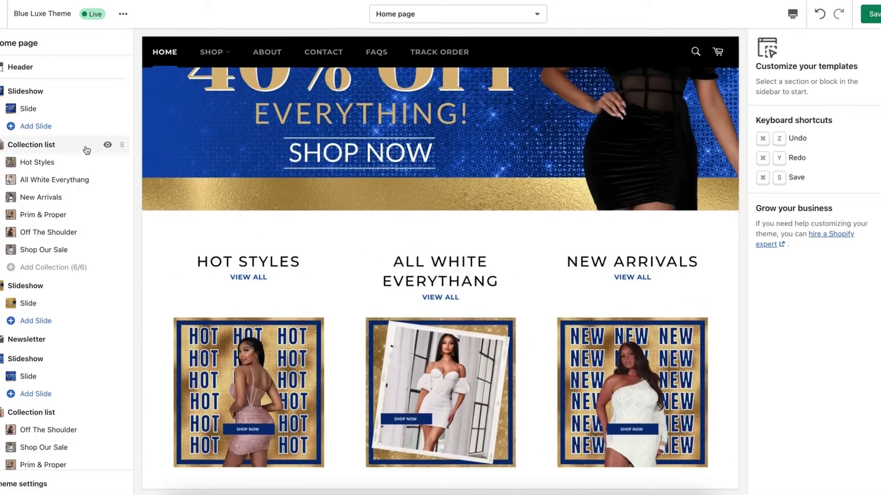
drag(122, 162, 63, 186)
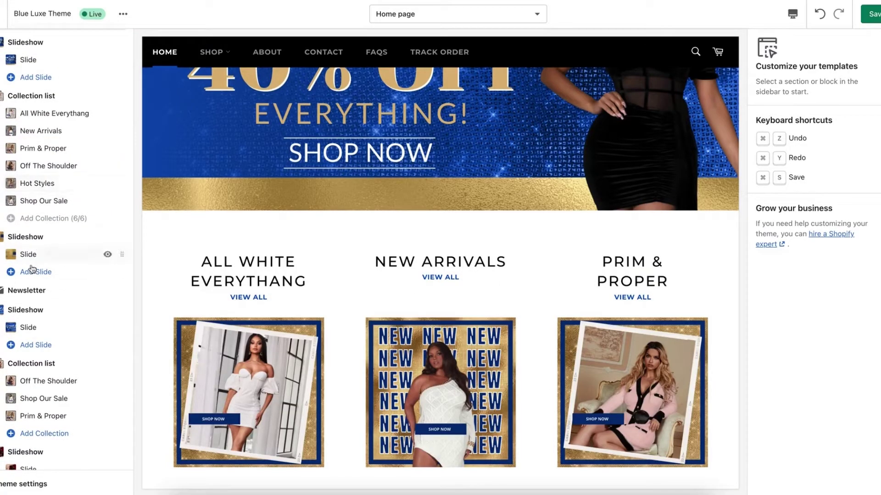
- Move Prim & Proper to the first position in the second Collection list, above Off The Shoulder
scroll(33, 266, down, 1)
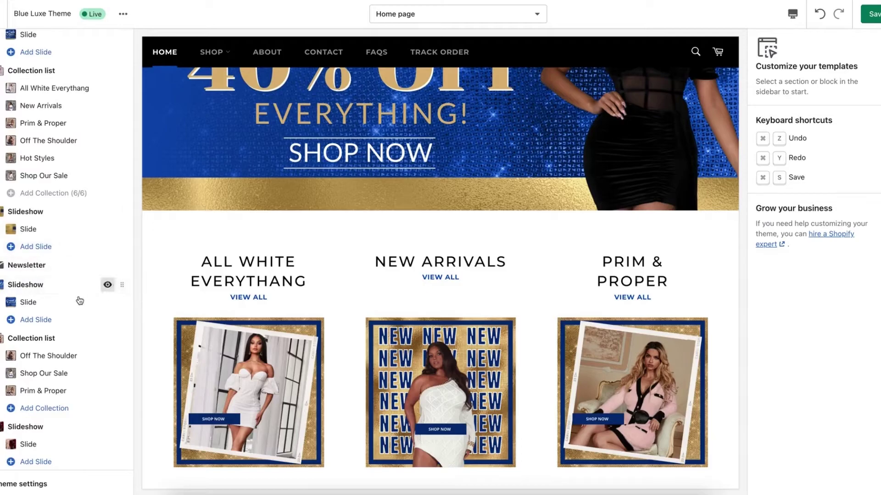
drag(122, 310, 101, 309)
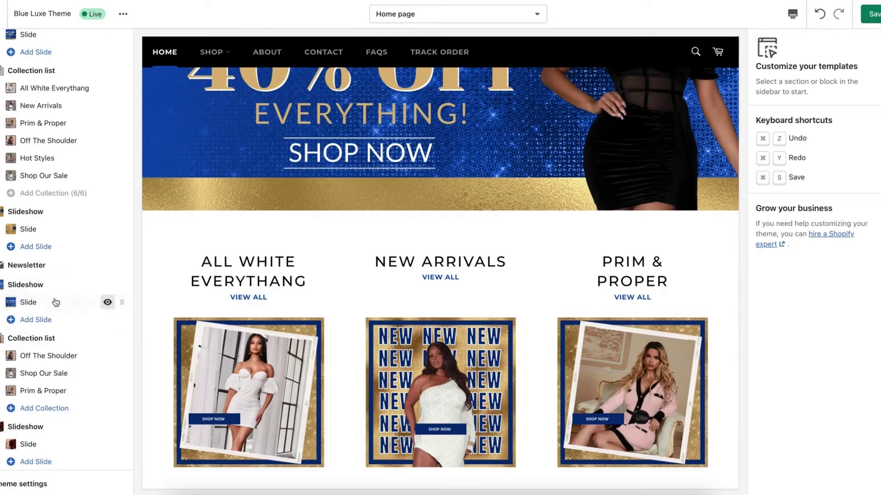
drag(120, 301, 87, 282)
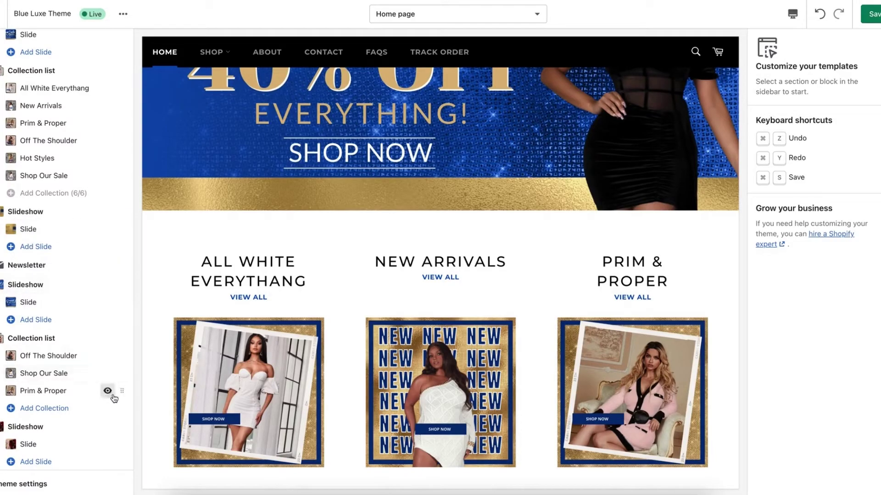
drag(121, 392, 53, 333)
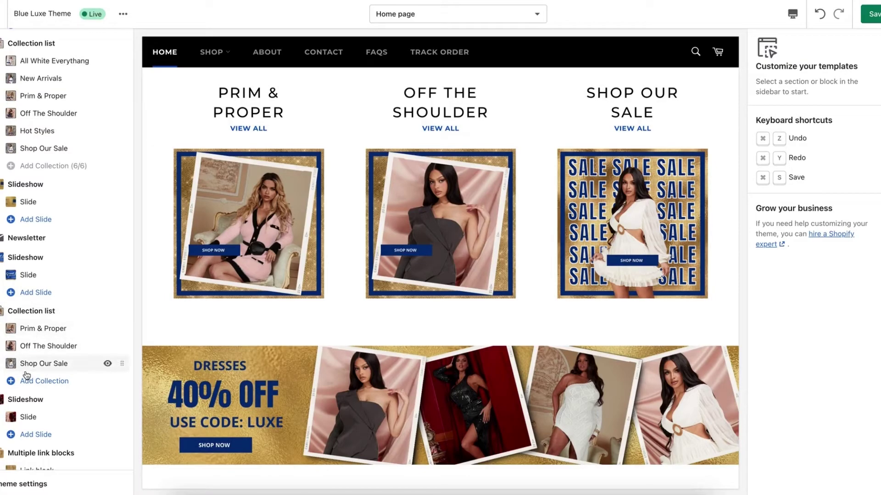
- Examine the section order and the home page preview from the header banner through the collection lists, link blocks and selfies slideshow
scroll(26, 376, down, 5)
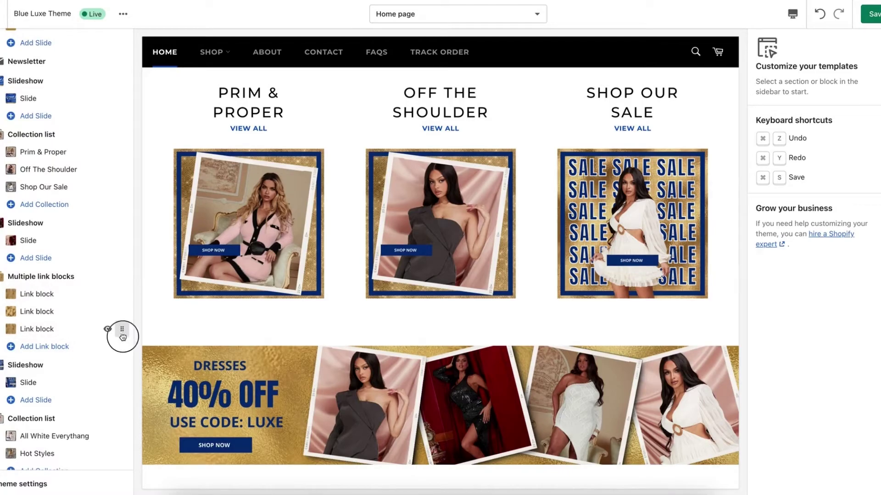
drag(122, 338, 67, 303)
scroll(67, 302, down, 2)
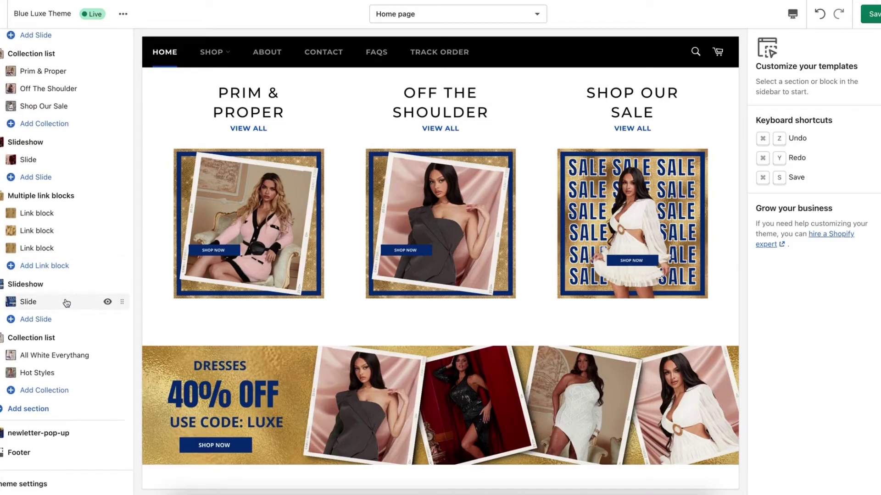
scroll(358, 179, down, 9)
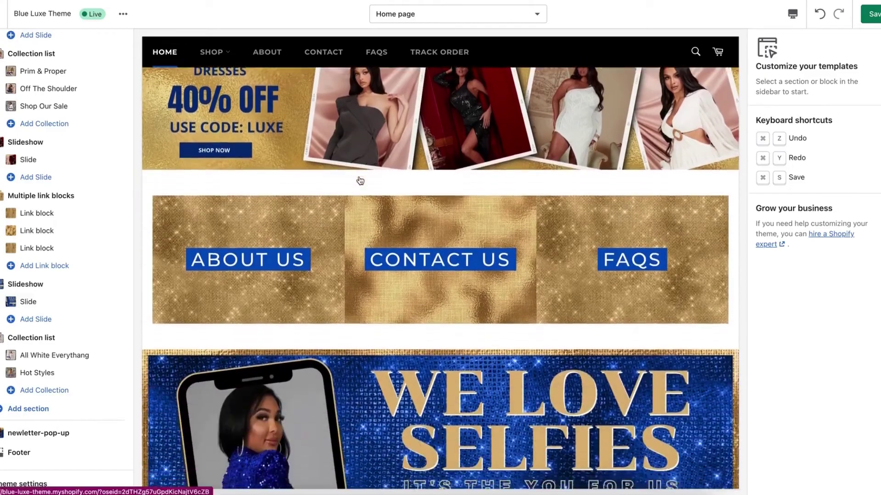
scroll(359, 180, down, 5)
scroll(360, 180, up, 15)
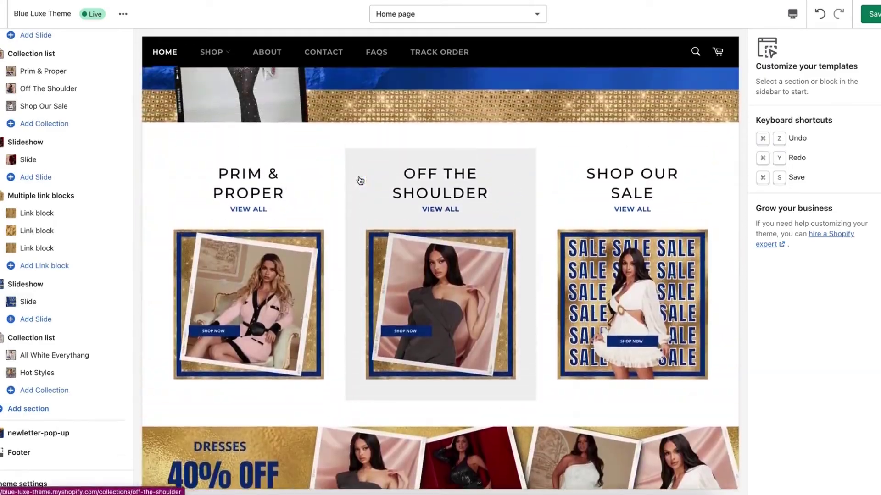
scroll(360, 179, up, 10)
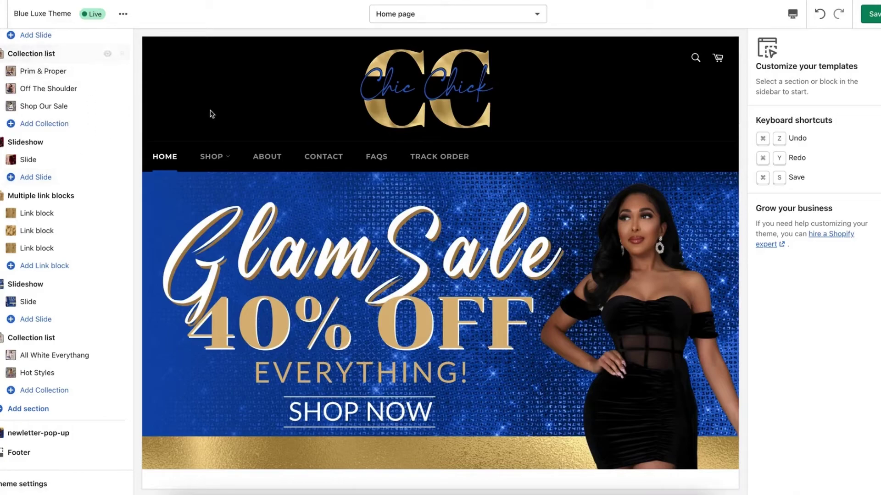
scroll(222, 151, down, 10)
scroll(225, 153, down, 6)
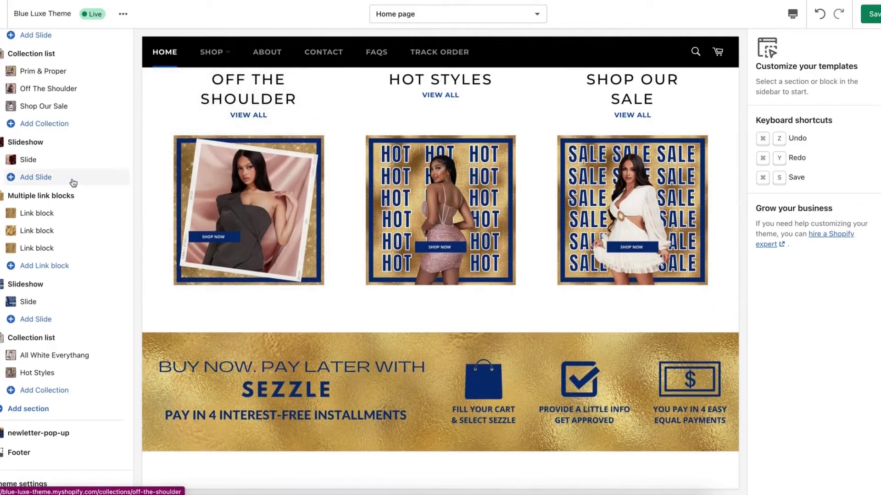
scroll(73, 183, up, 10)
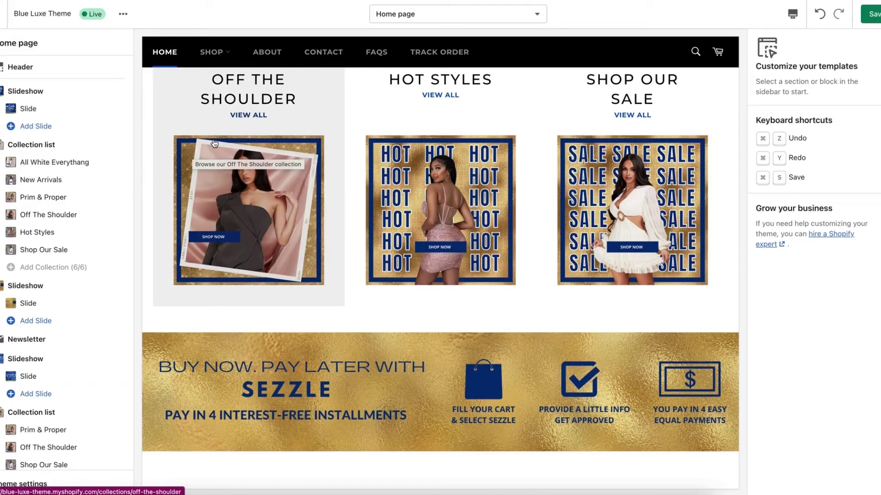
scroll(257, 162, up, 10)
scroll(264, 170, down, 5)
scroll(266, 173, down, 20)
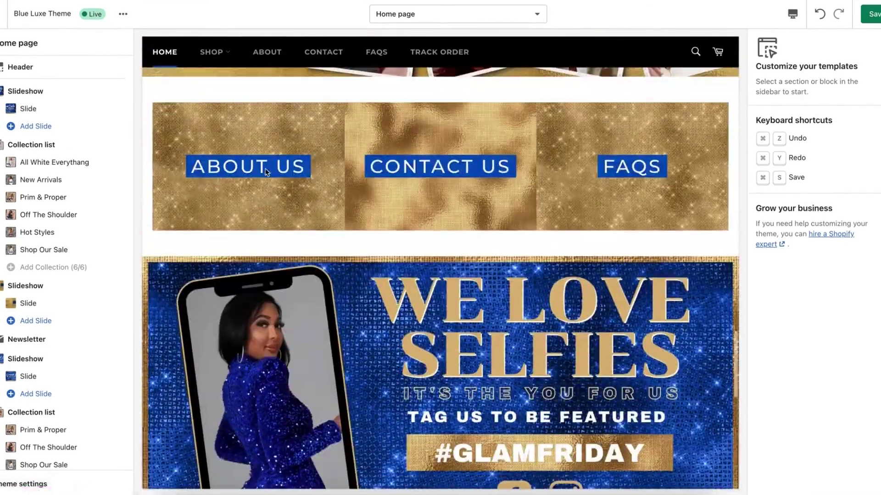